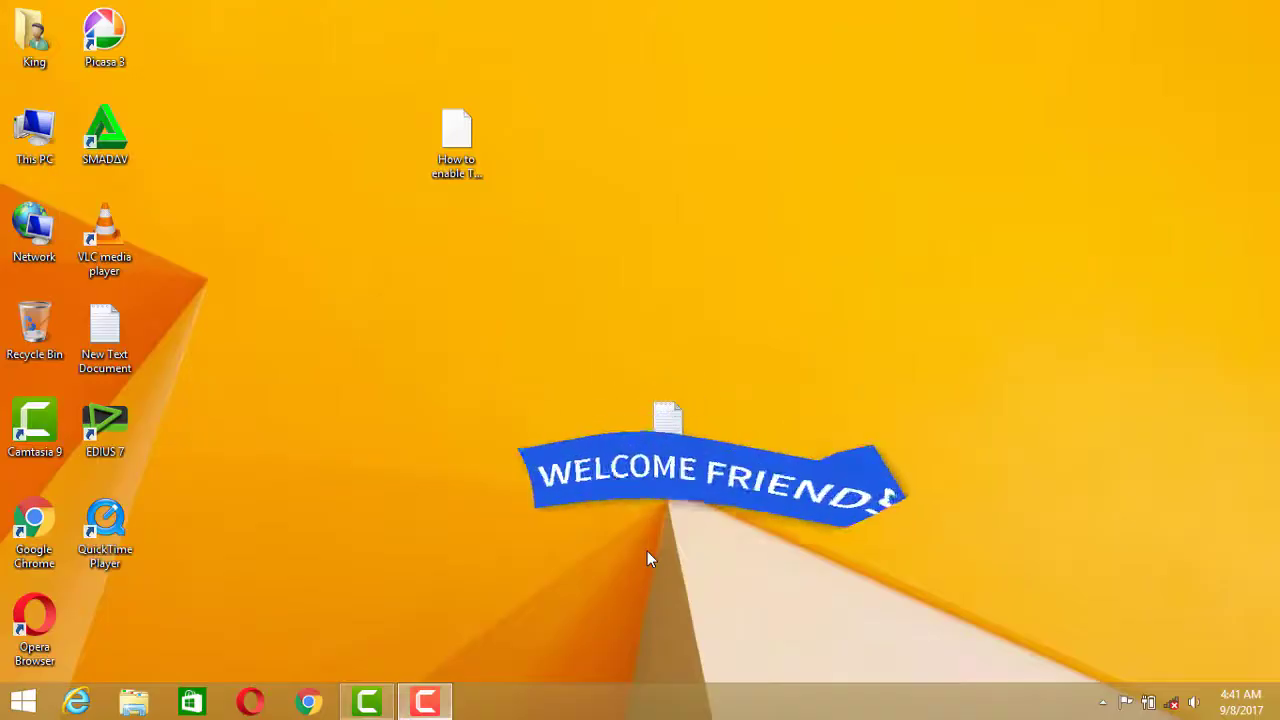
Launch EDIUS 7 from its desktop shortcut and refresh the desktop four times while it loads
double_click(120, 428)
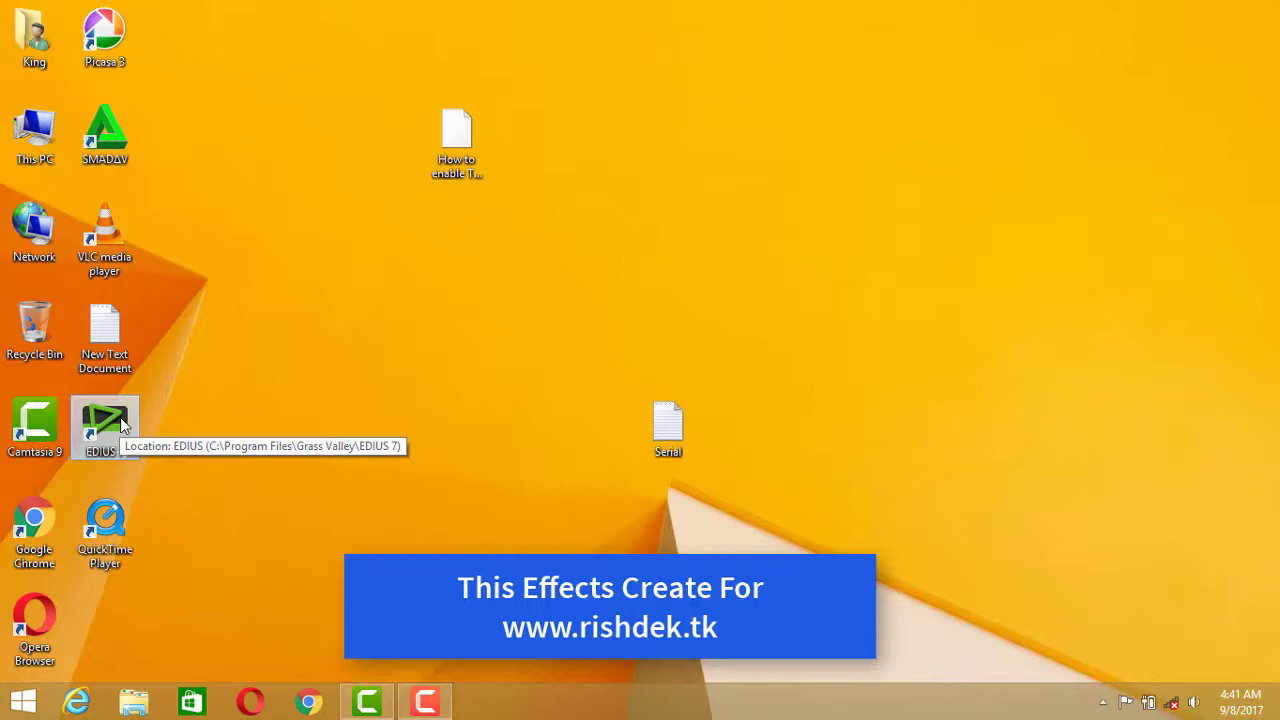
double_click(121, 424)
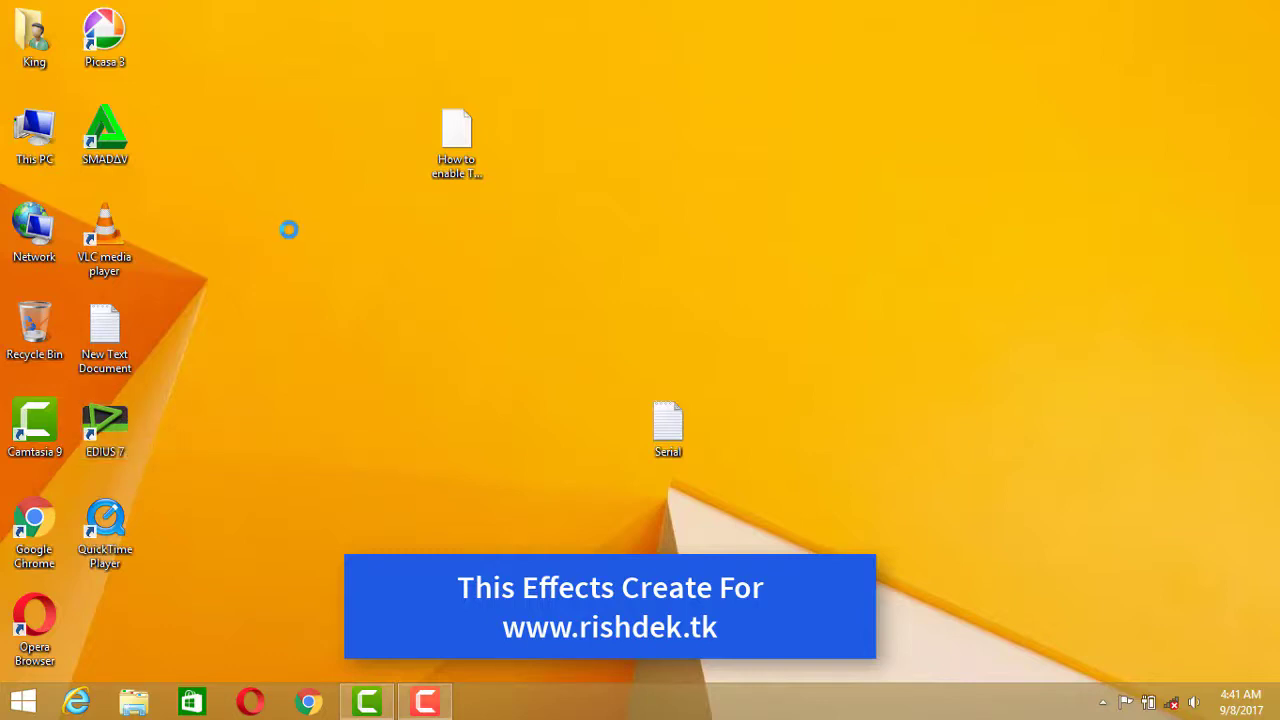
right_click(289, 230)
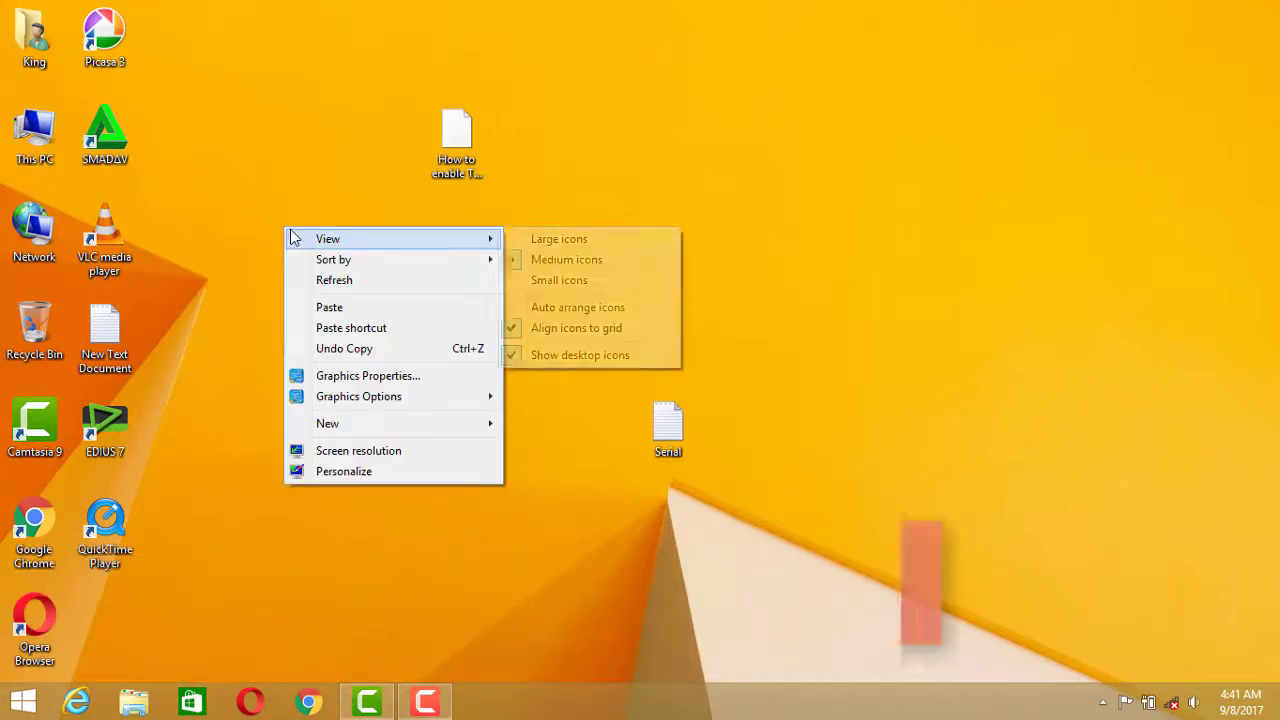
left_click(348, 281)
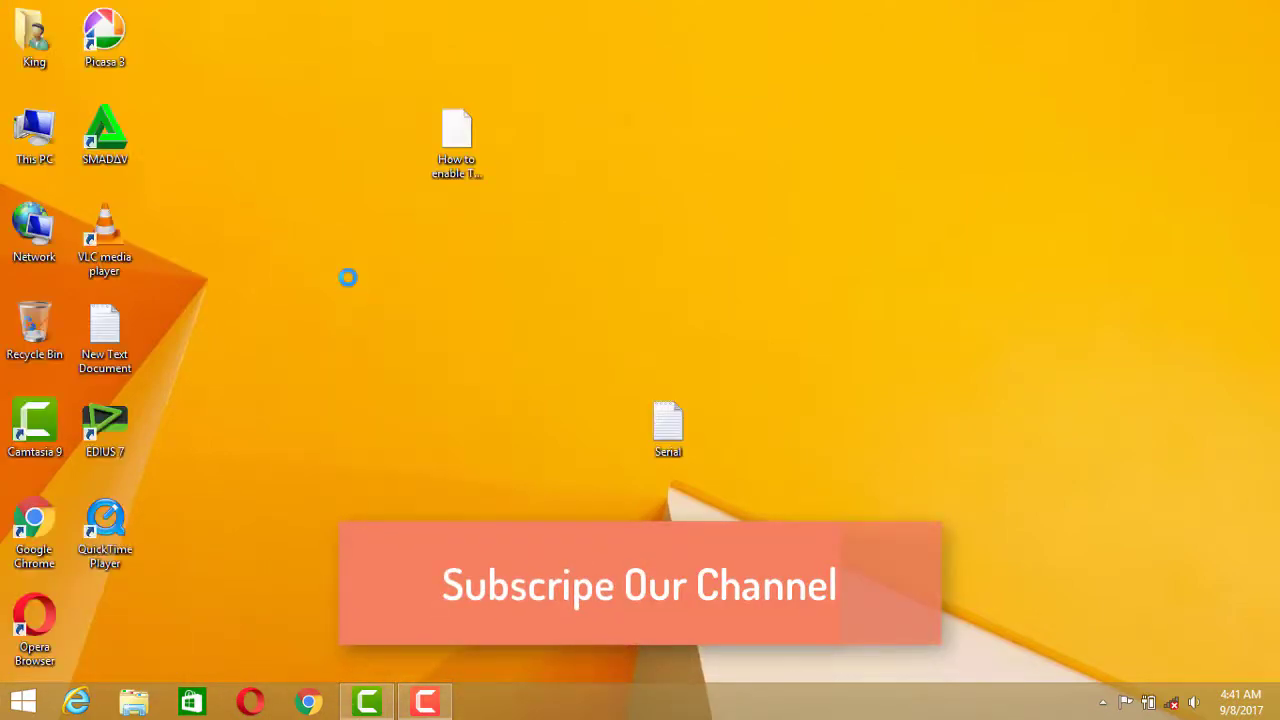
right_click(348, 280)
left_click(400, 328)
right_click(400, 322)
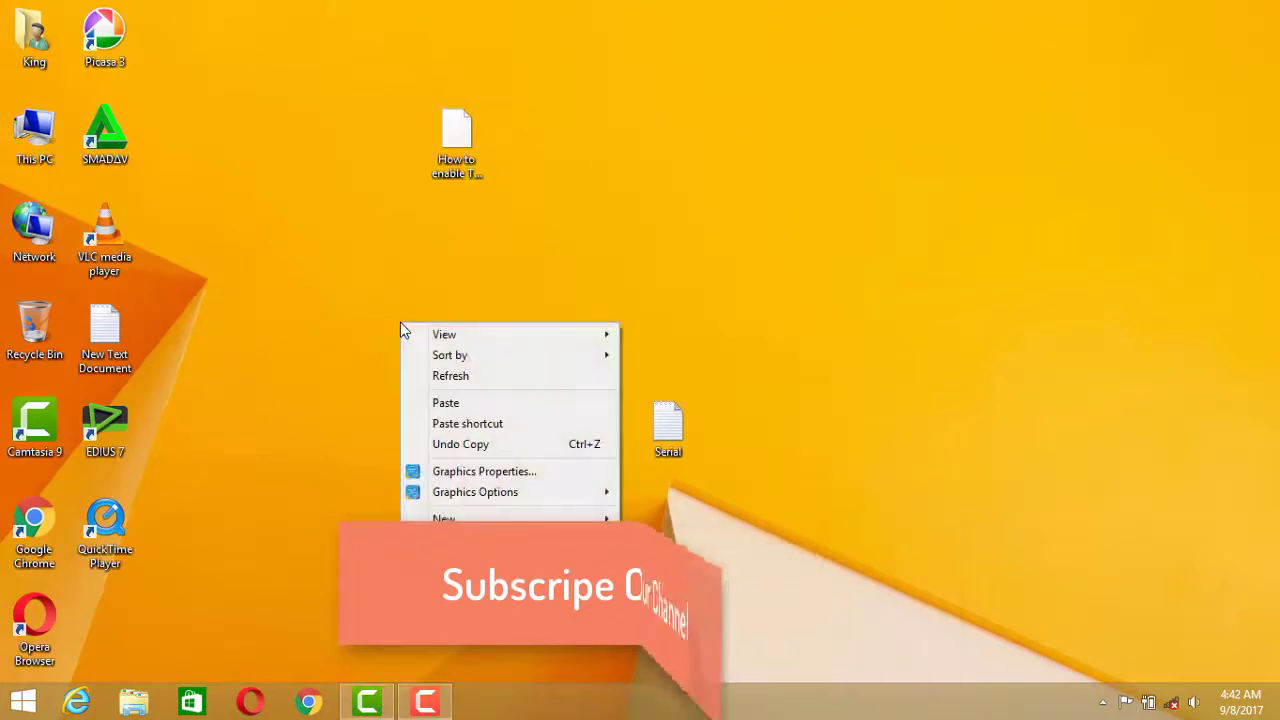
left_click(464, 376)
right_click(463, 382)
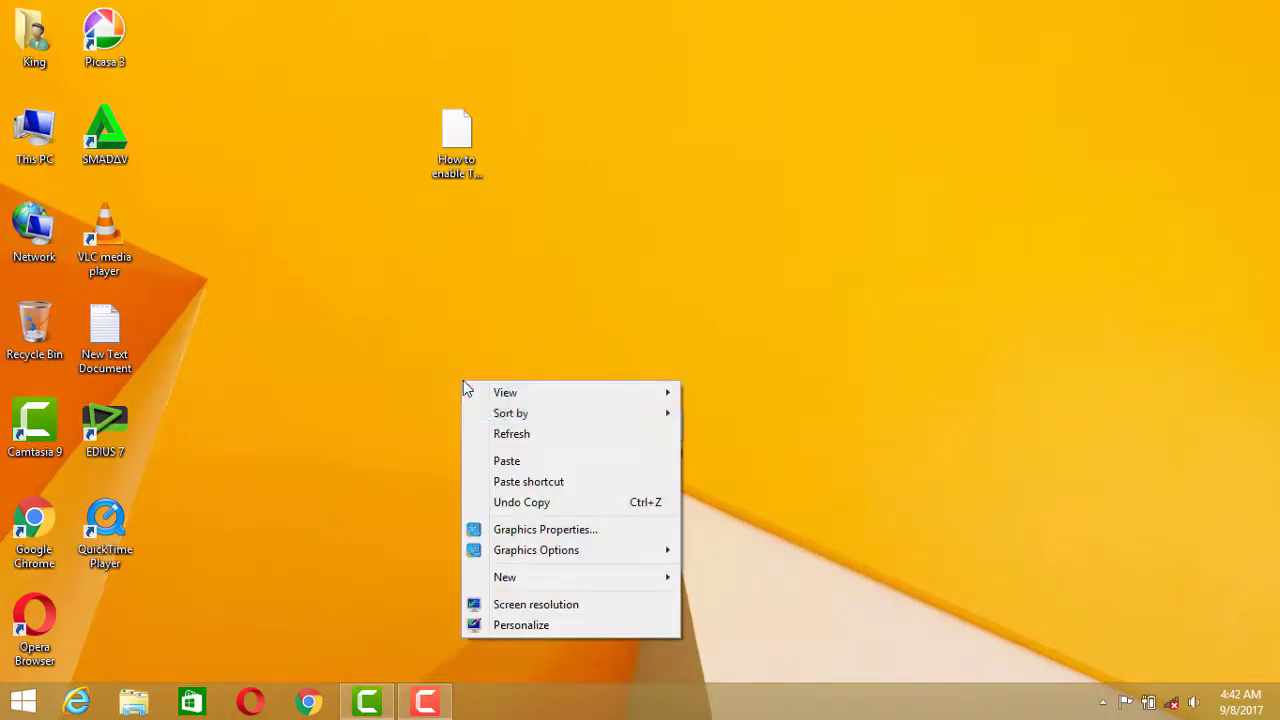
left_click(512, 434)
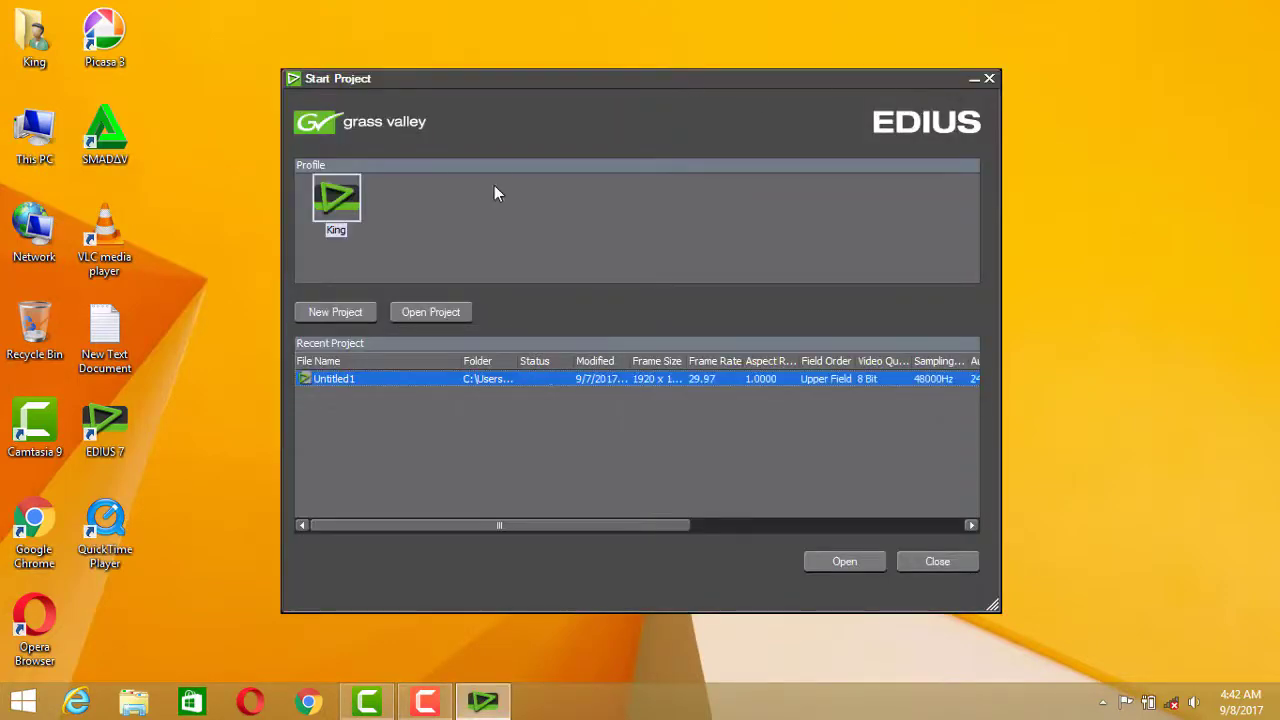
Create a new project with the HD 1920x1080 59.94 16:9 8bit preset
left_click(356, 313)
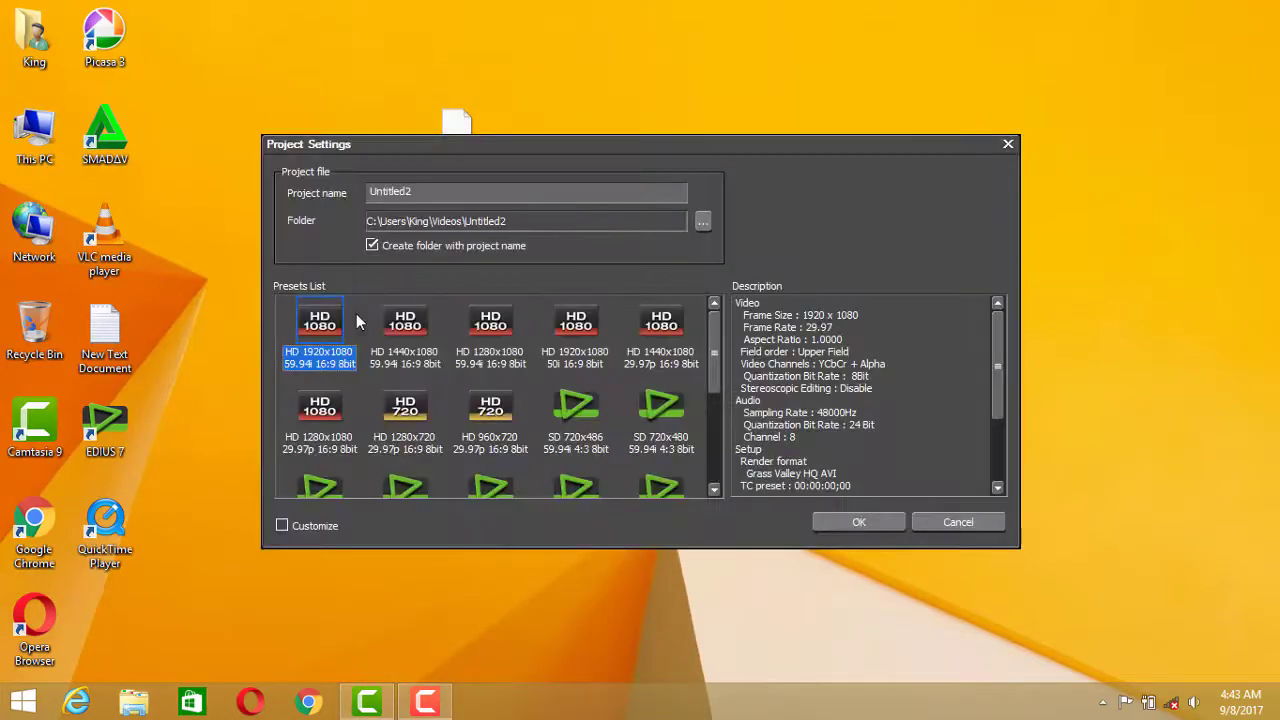
left_click(871, 521)
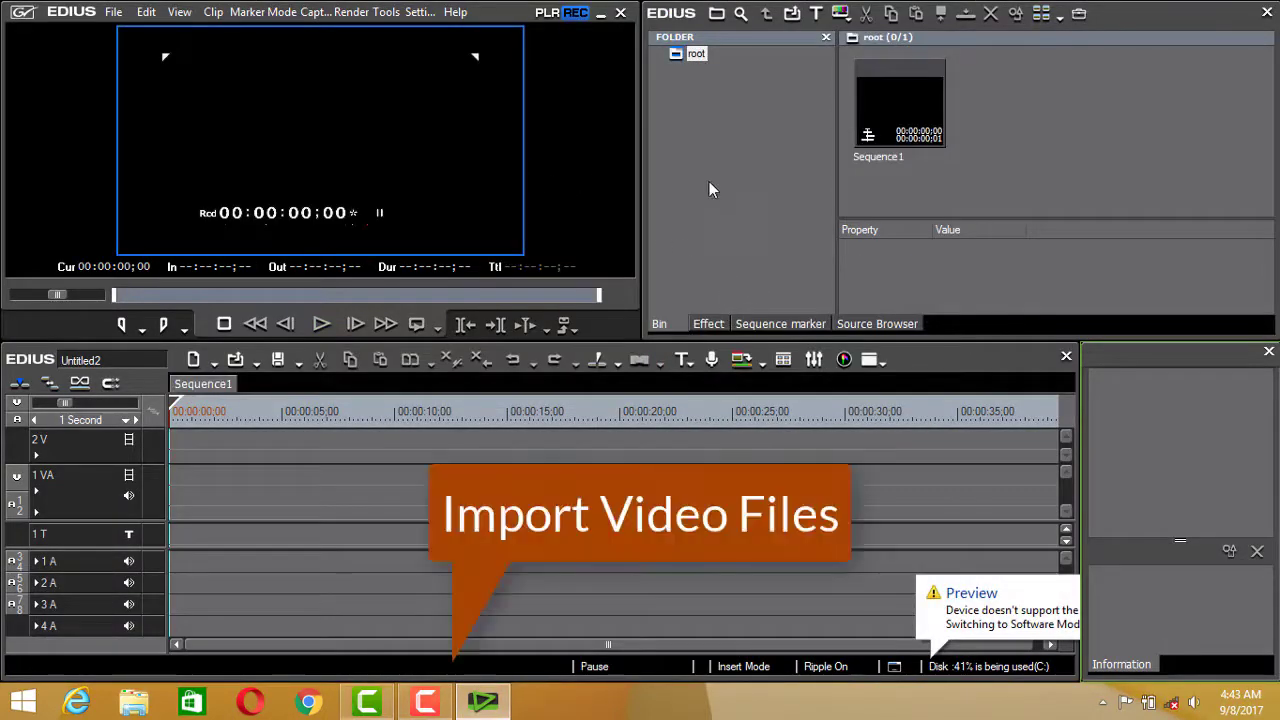
Add the clip VOL (228) from Local Disk (E:) > soft to the bin
right_click(1077, 85)
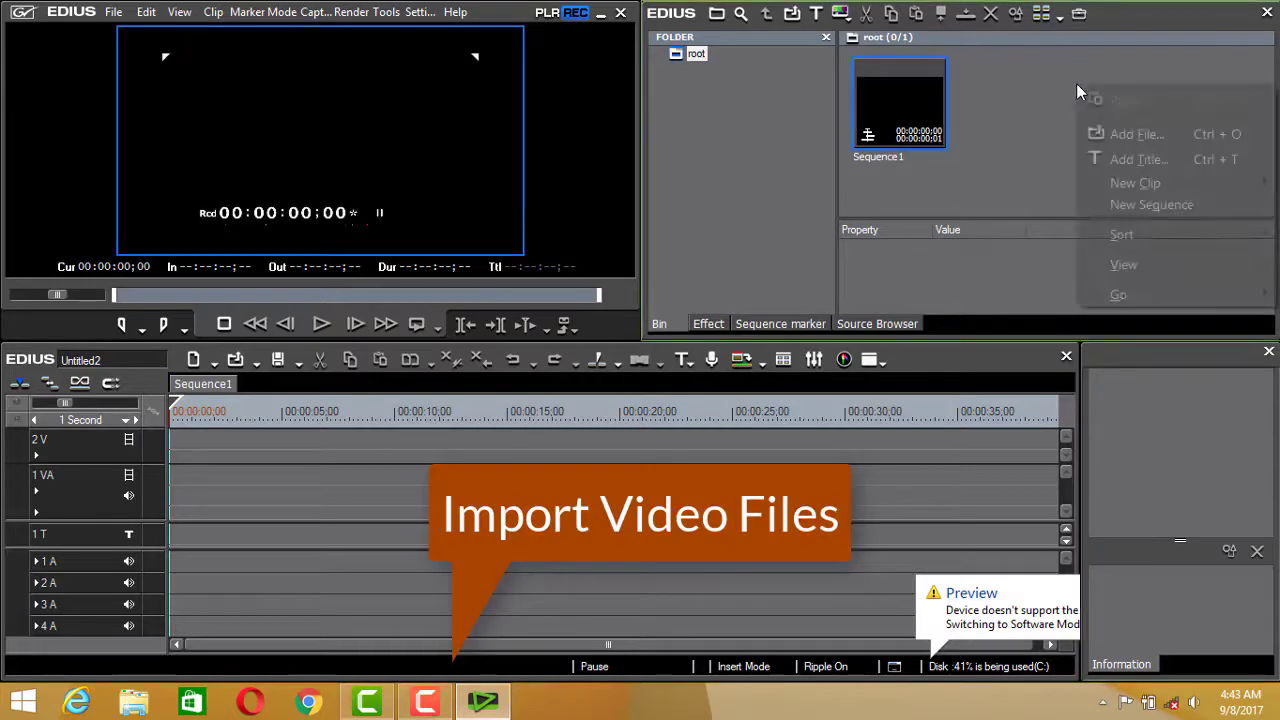
left_click(1145, 141)
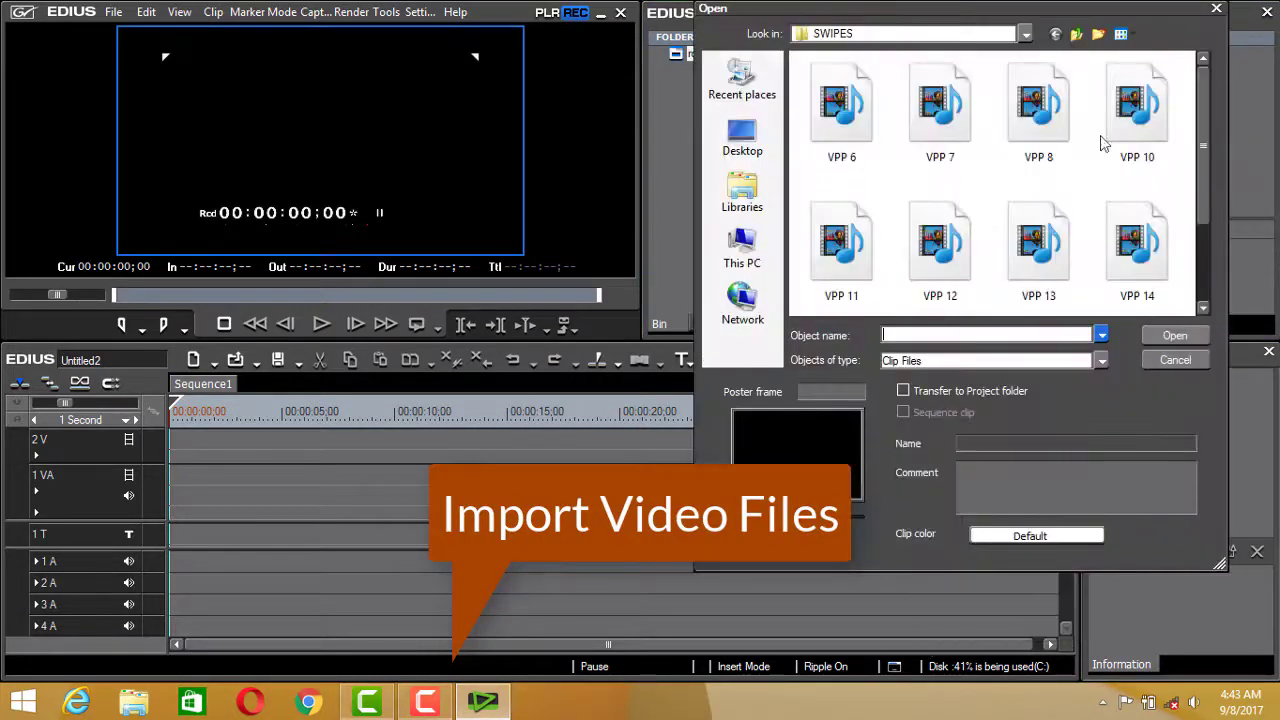
left_click(750, 265)
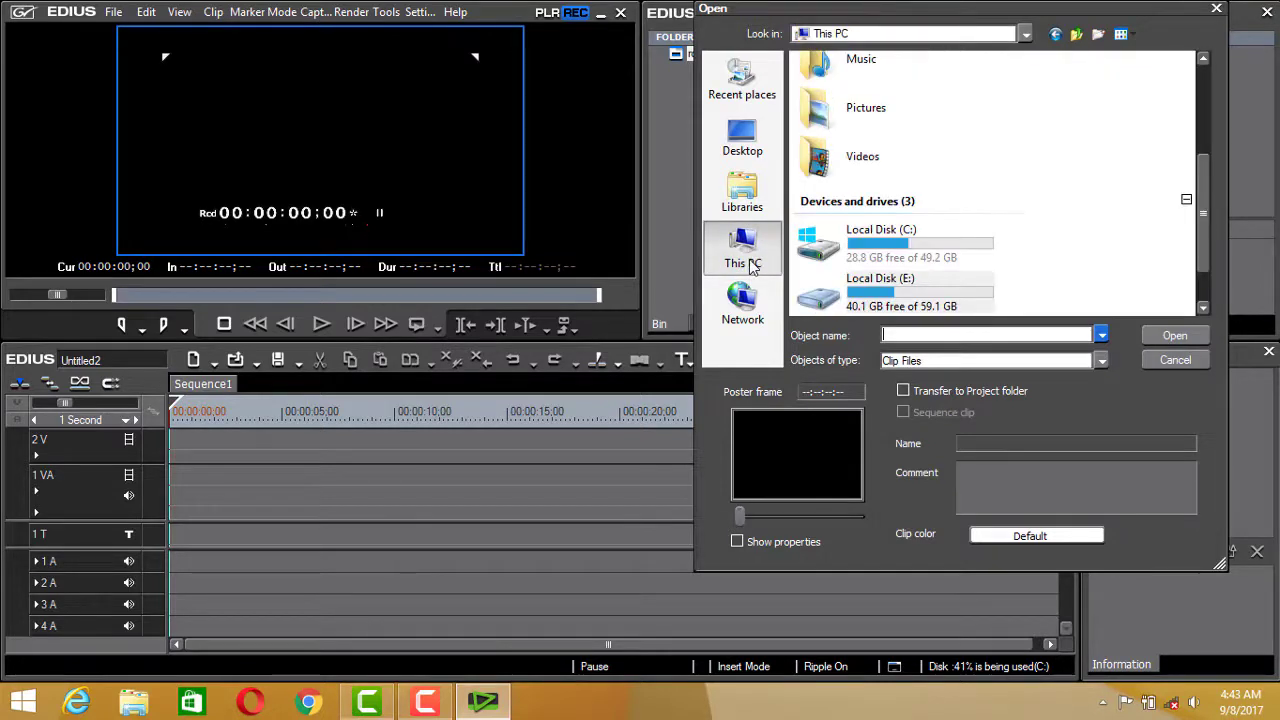
double_click(916, 292)
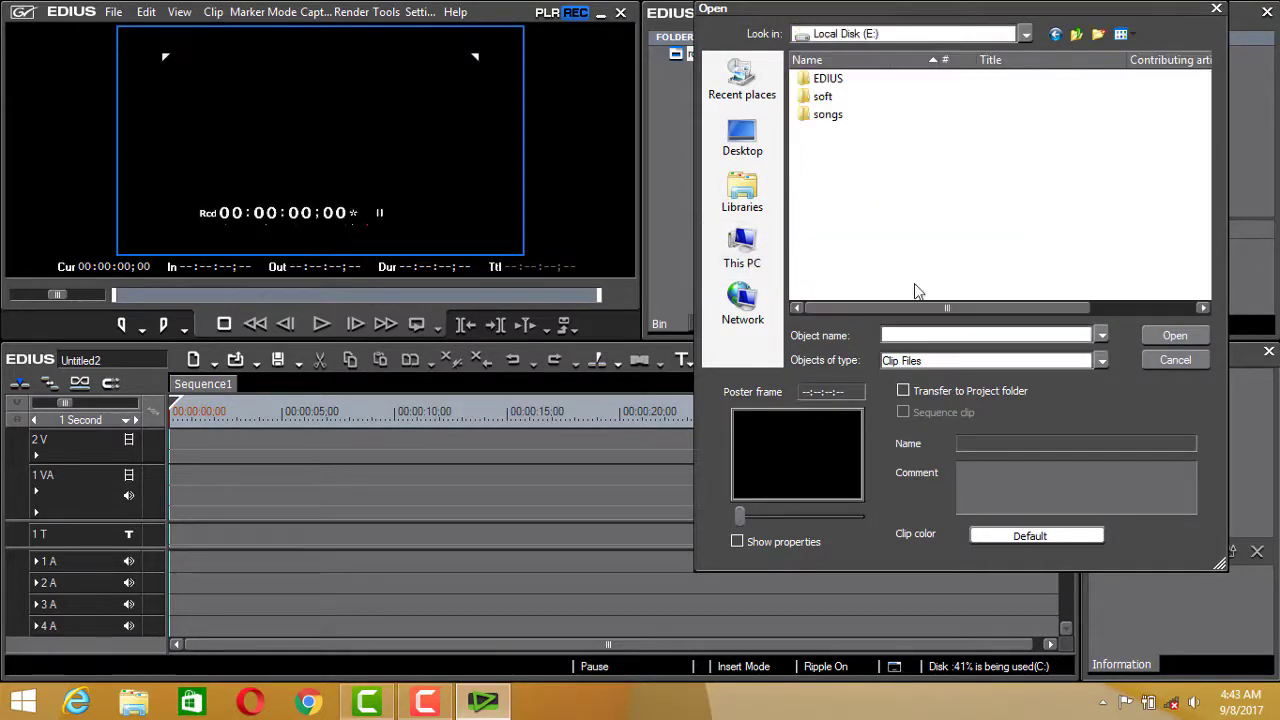
double_click(840, 98)
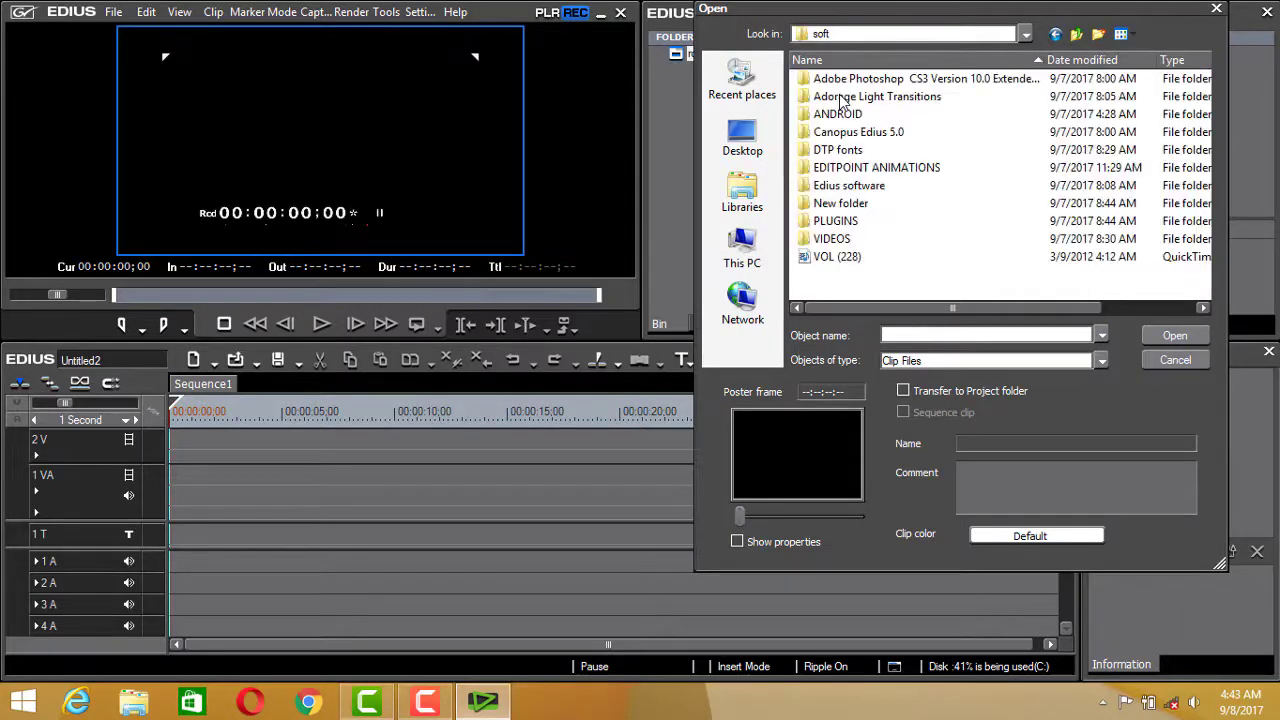
double_click(866, 243)
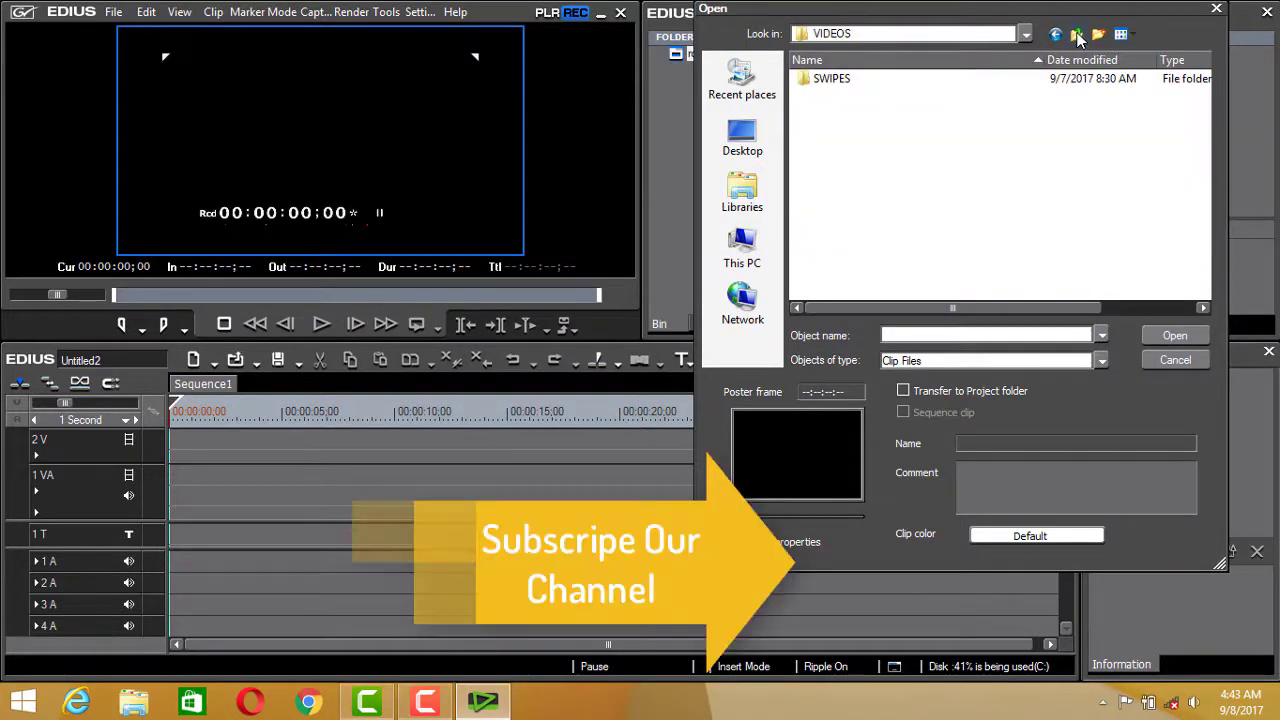
left_click(1078, 37)
double_click(914, 256)
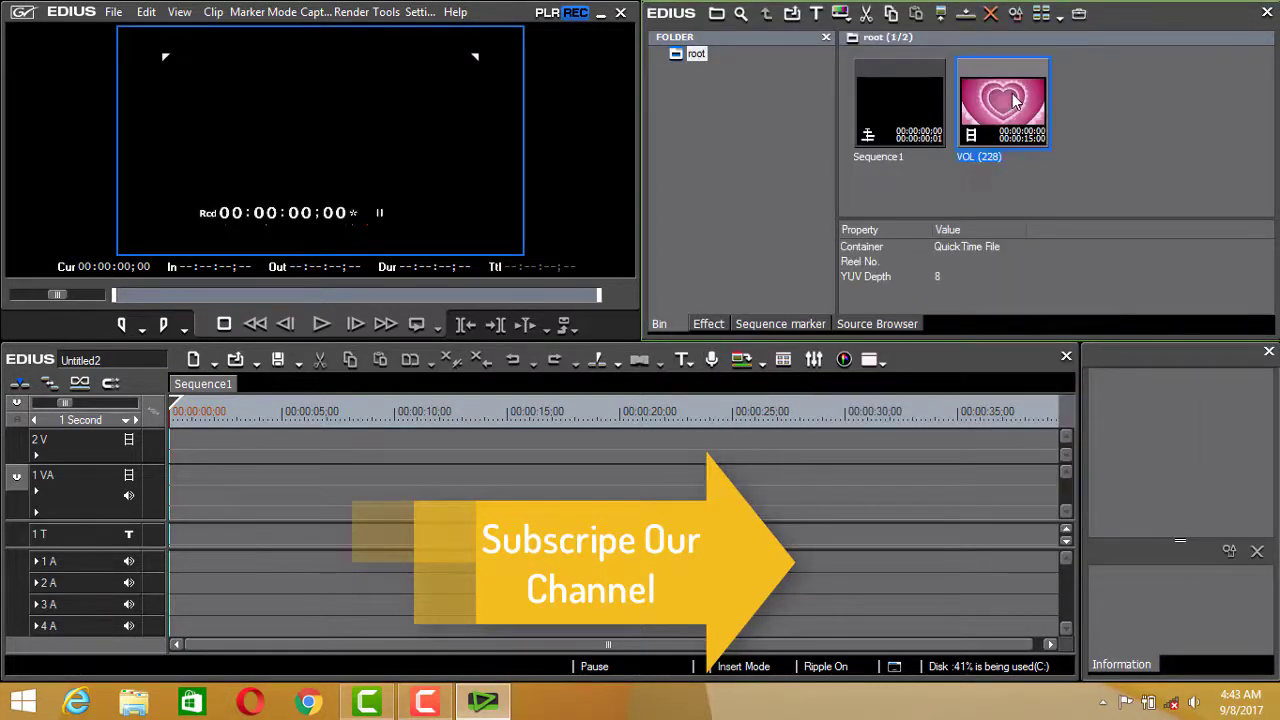
Place VOL (228) on track 1VA, aligned to the start of the timeline
left_click_drag(1014, 100, 350, 514)
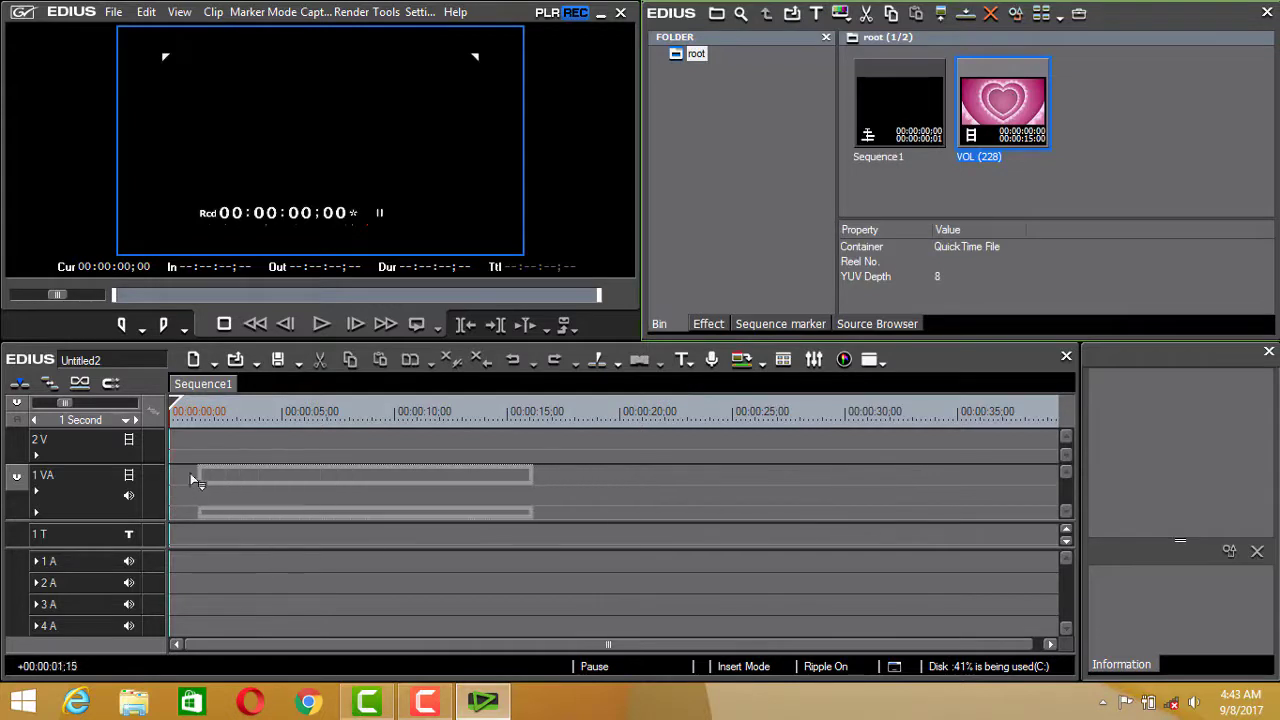
left_click_drag(350, 514, 183, 477)
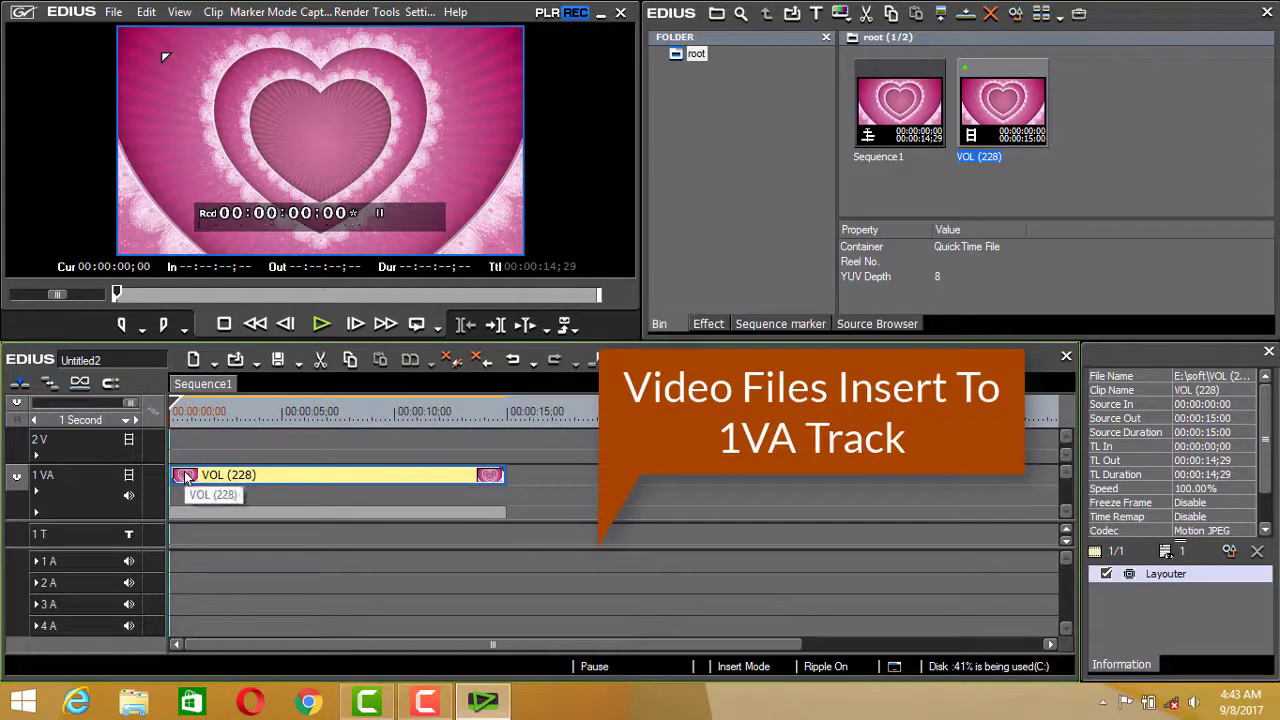
key("alt")
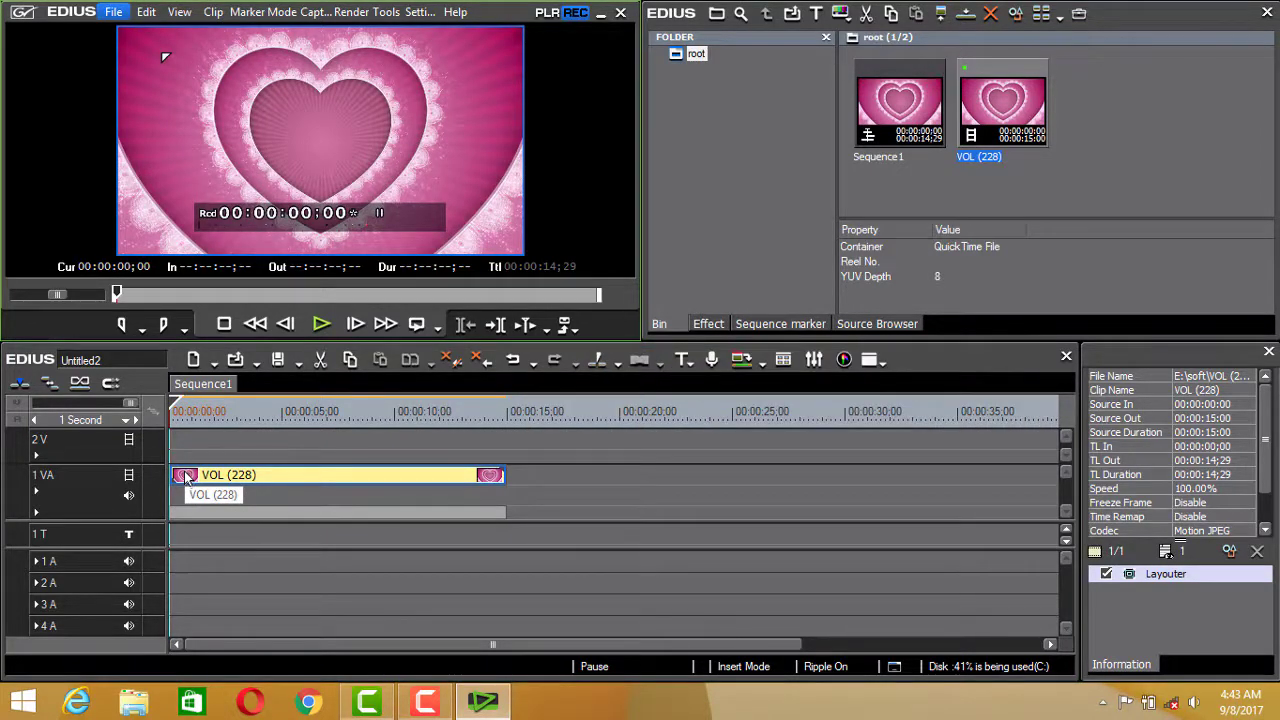
left_click(530, 487)
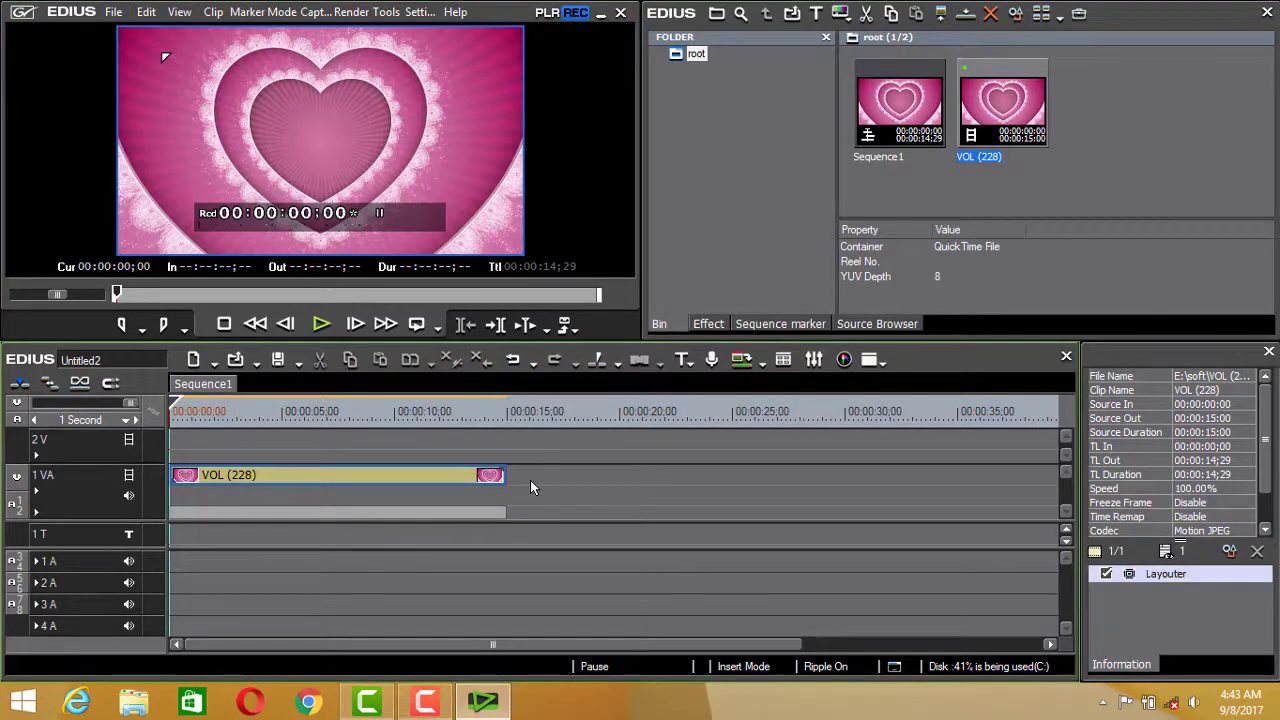
Paste three more copies of VOL (228) back-to-back after the first clip
left_click(428, 478)
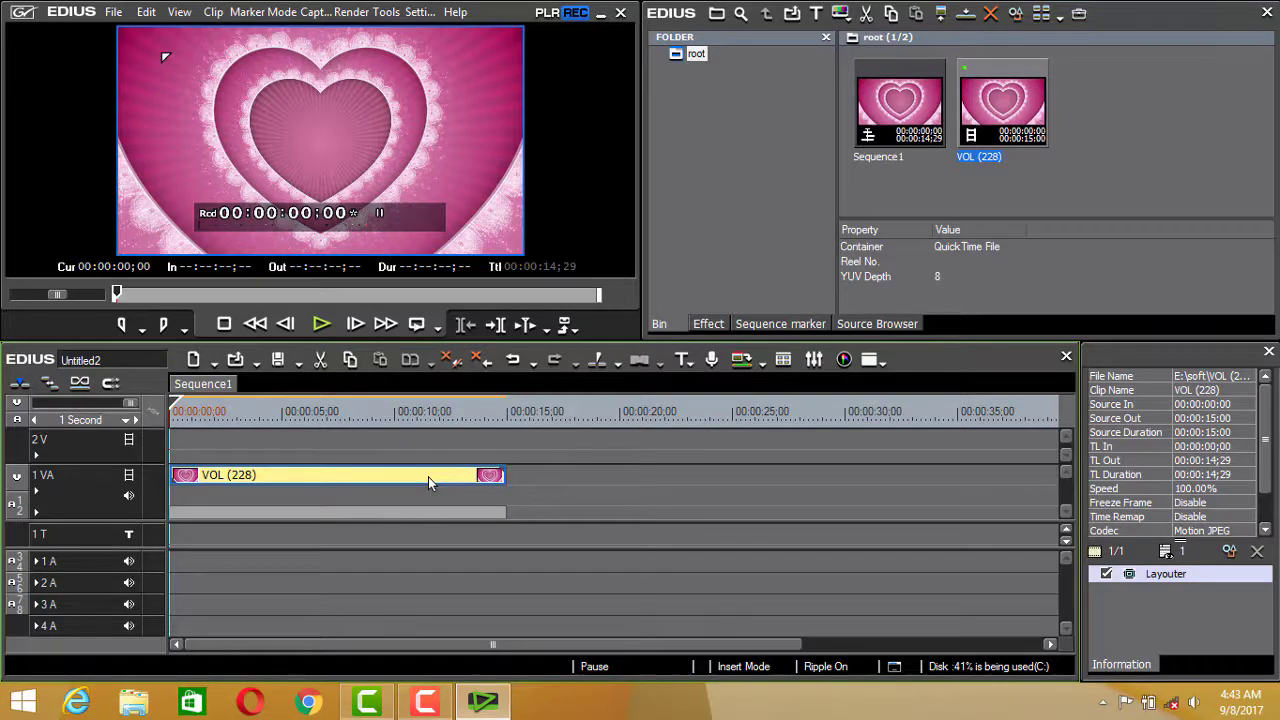
left_click(594, 478)
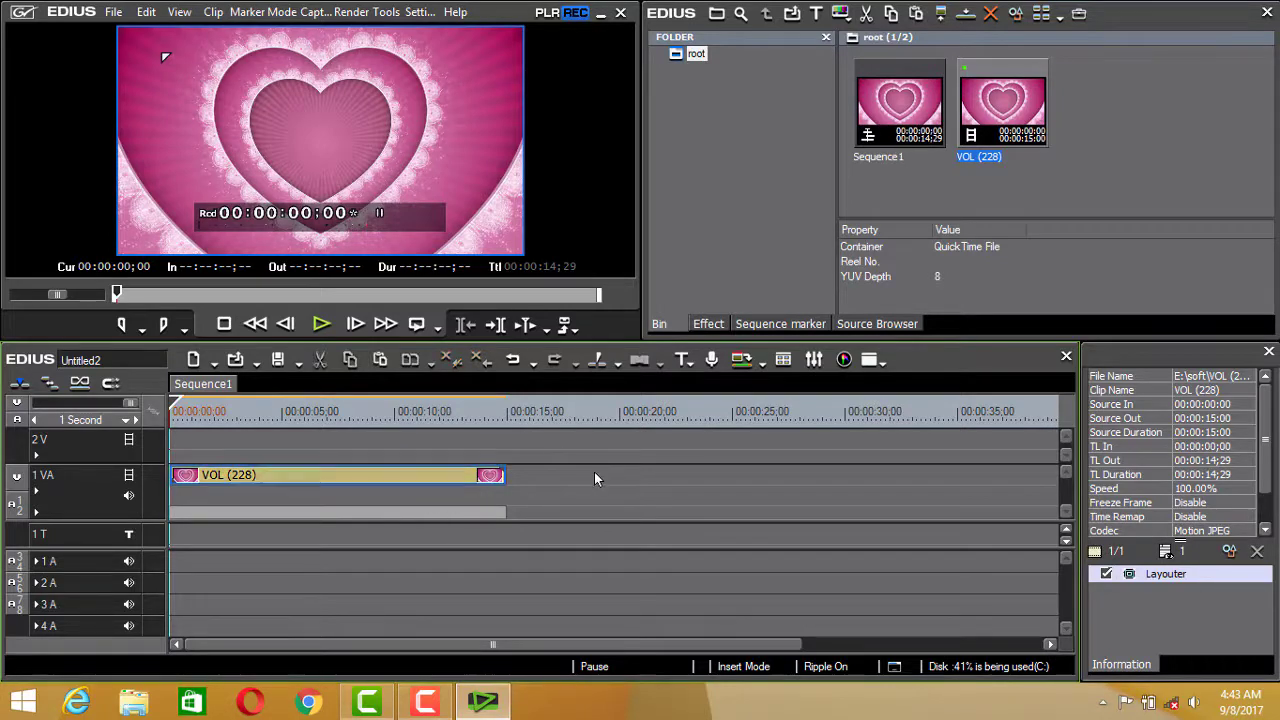
key("ctrl+v")
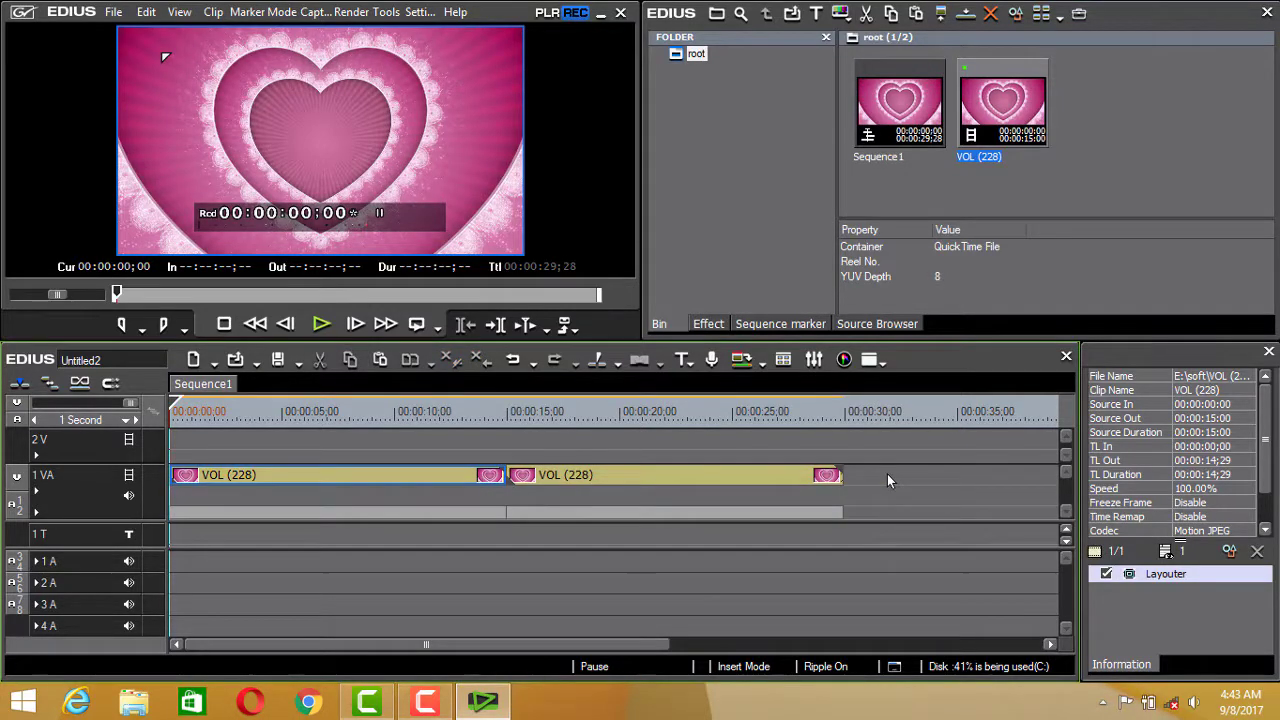
key("ctrl+v")
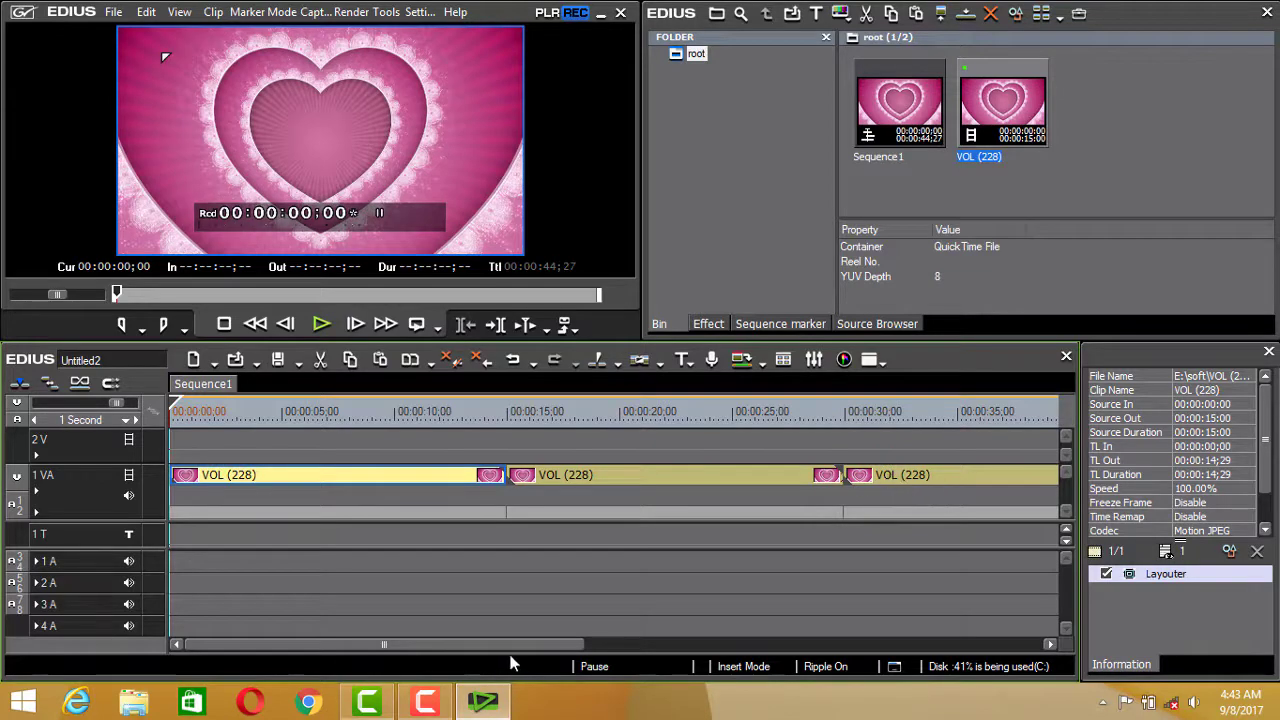
left_click_drag(579, 644, 870, 644)
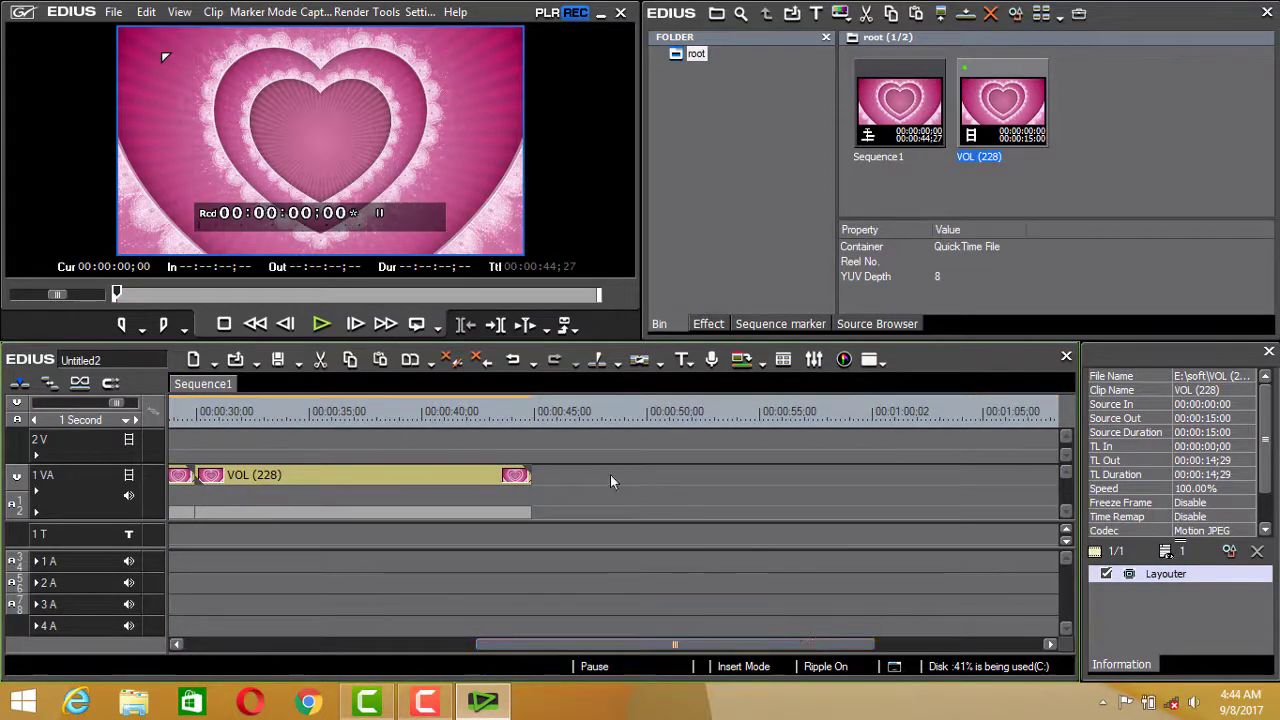
key("ctrl+v")
left_click_drag(825, 644, 505, 644)
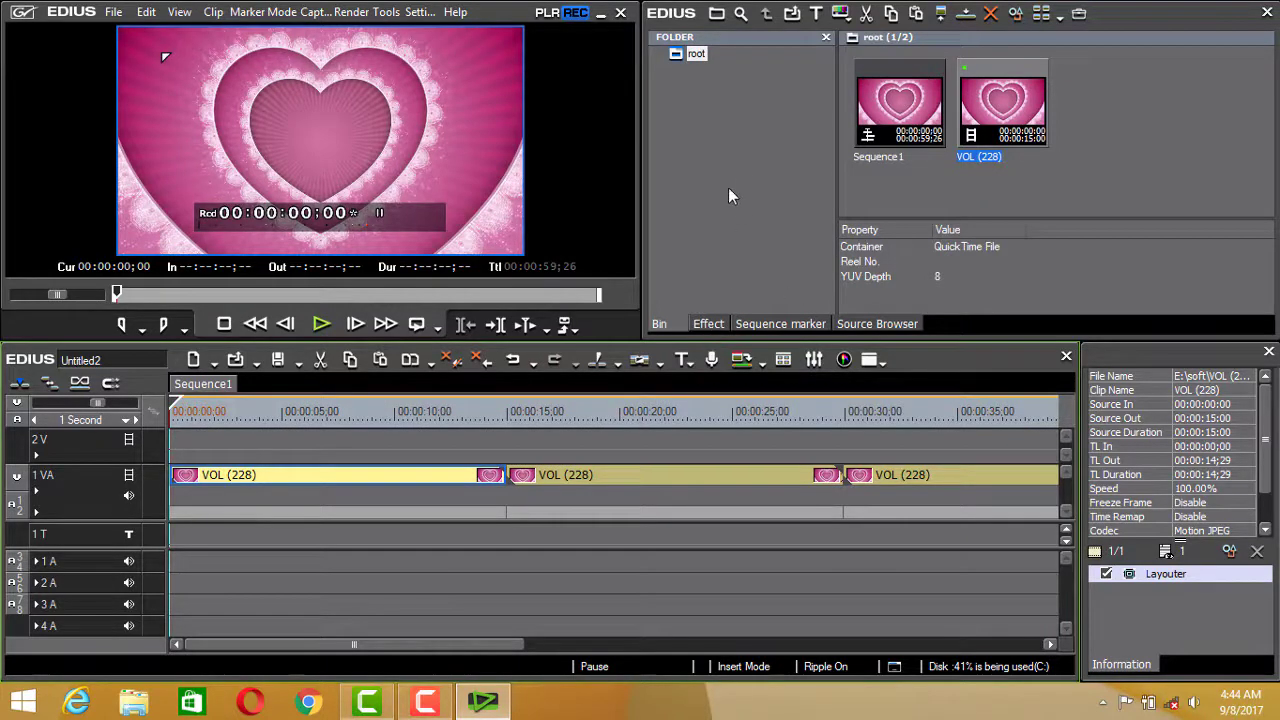
Create a new bin folder under root named 'rishdek effects'
right_click(735, 101)
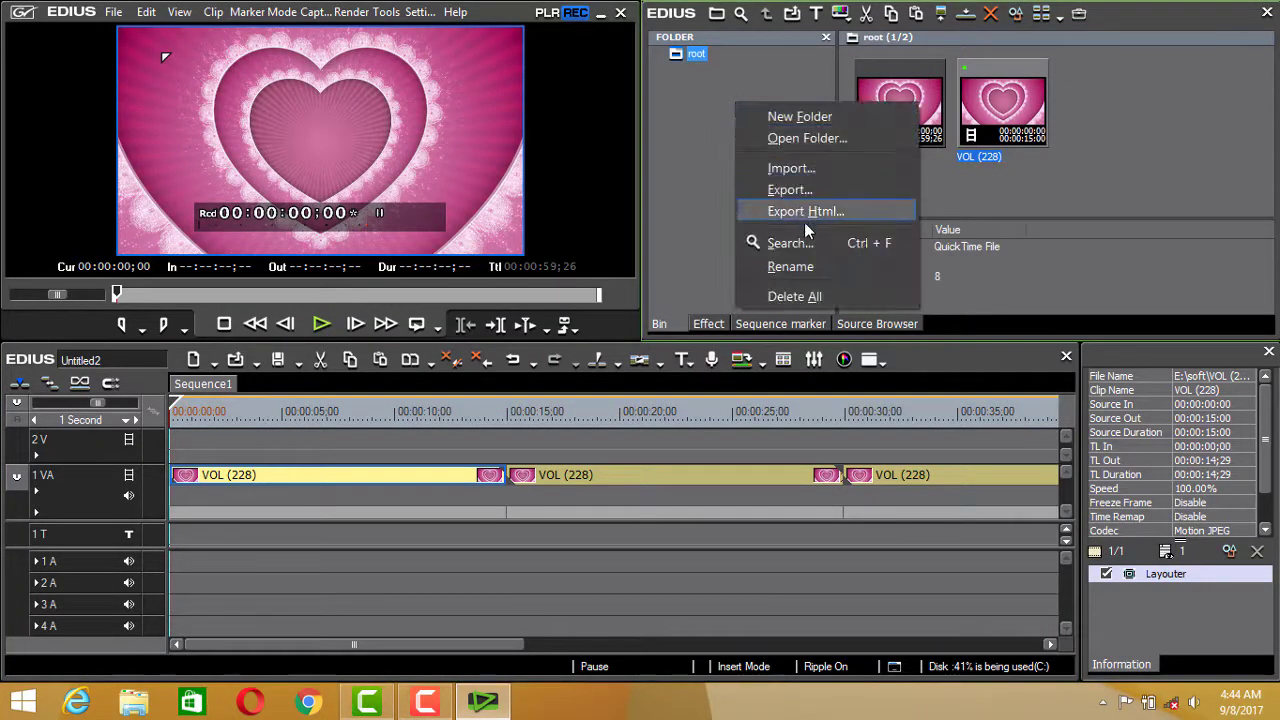
left_click(837, 114)
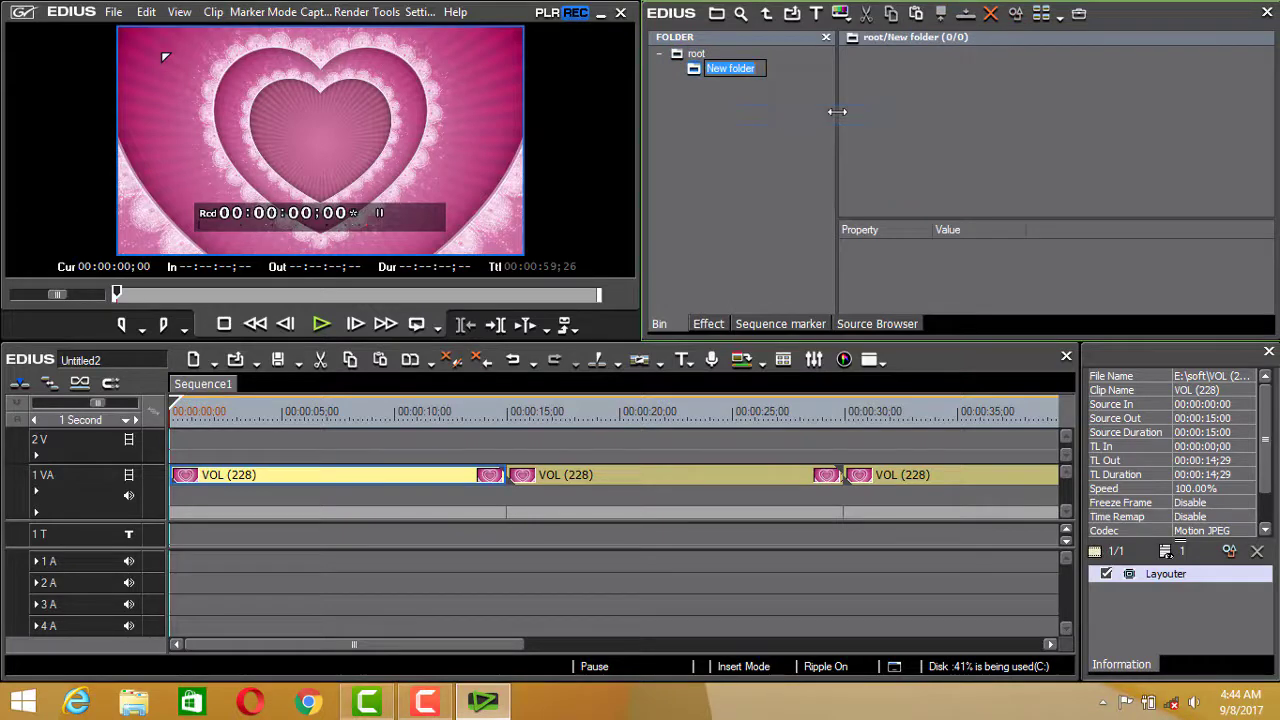
type("n")
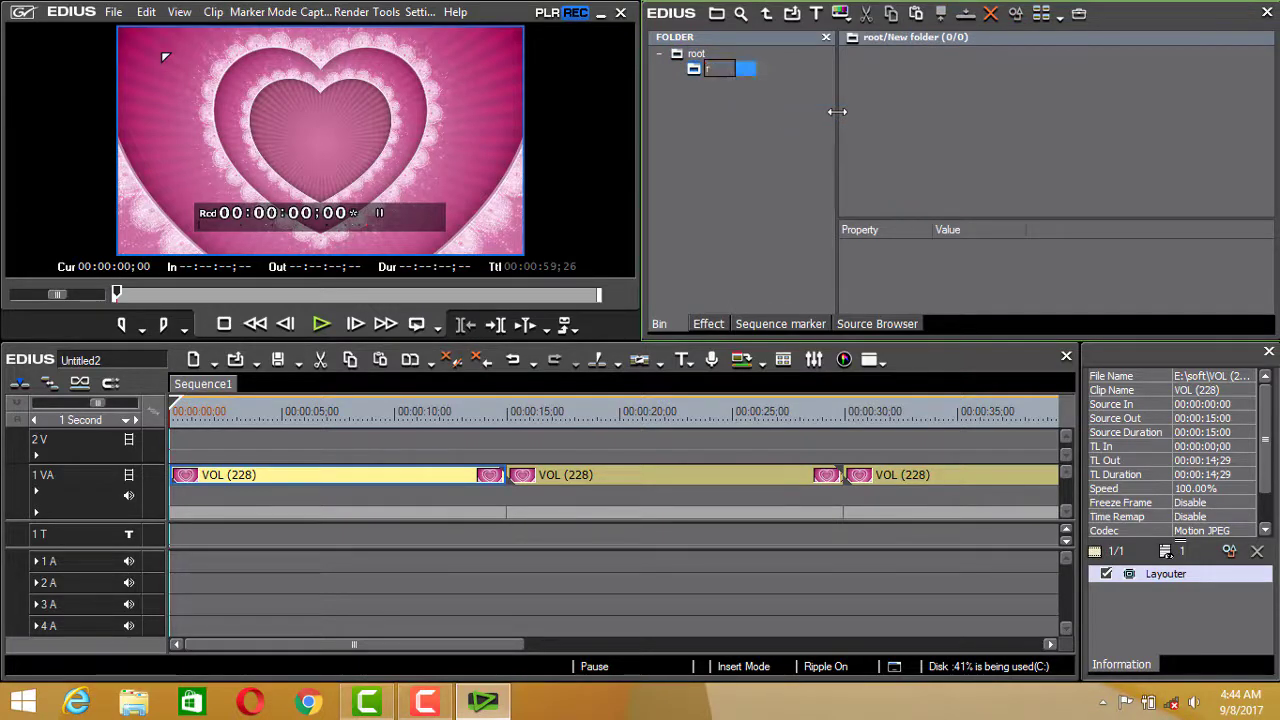
type("shdek")
type(" eff")
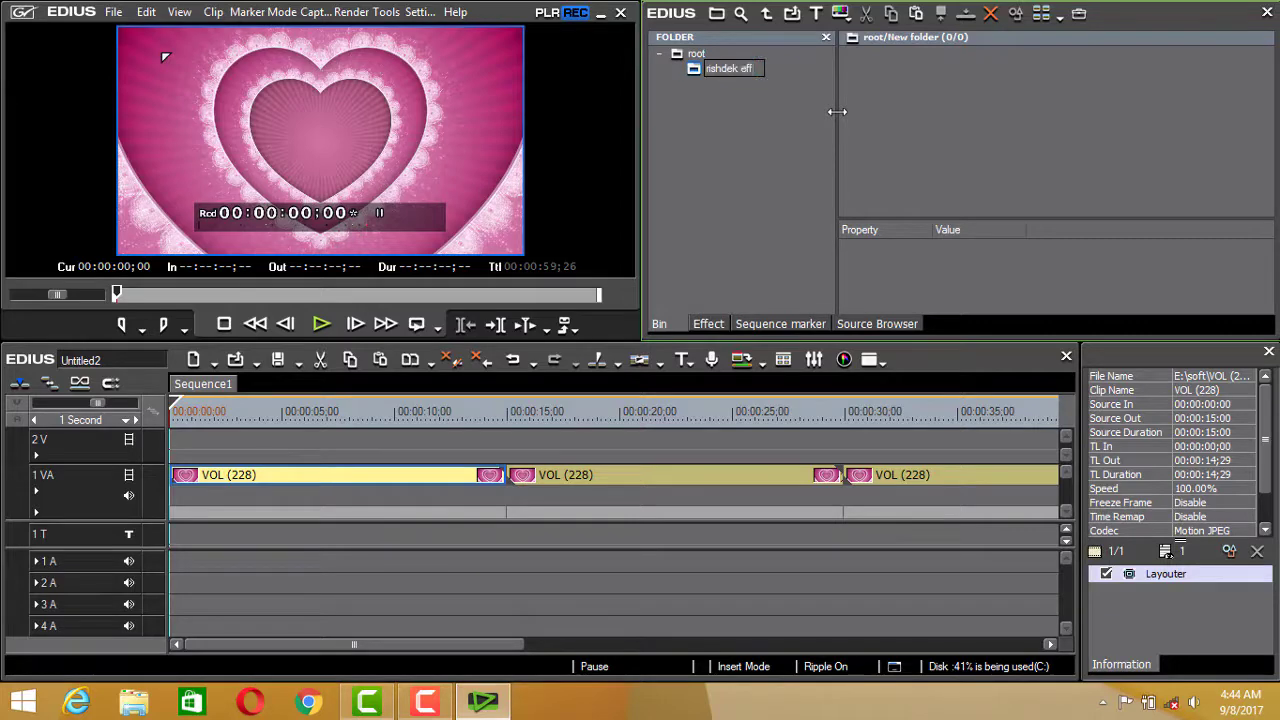
type("ects")
key("Return")
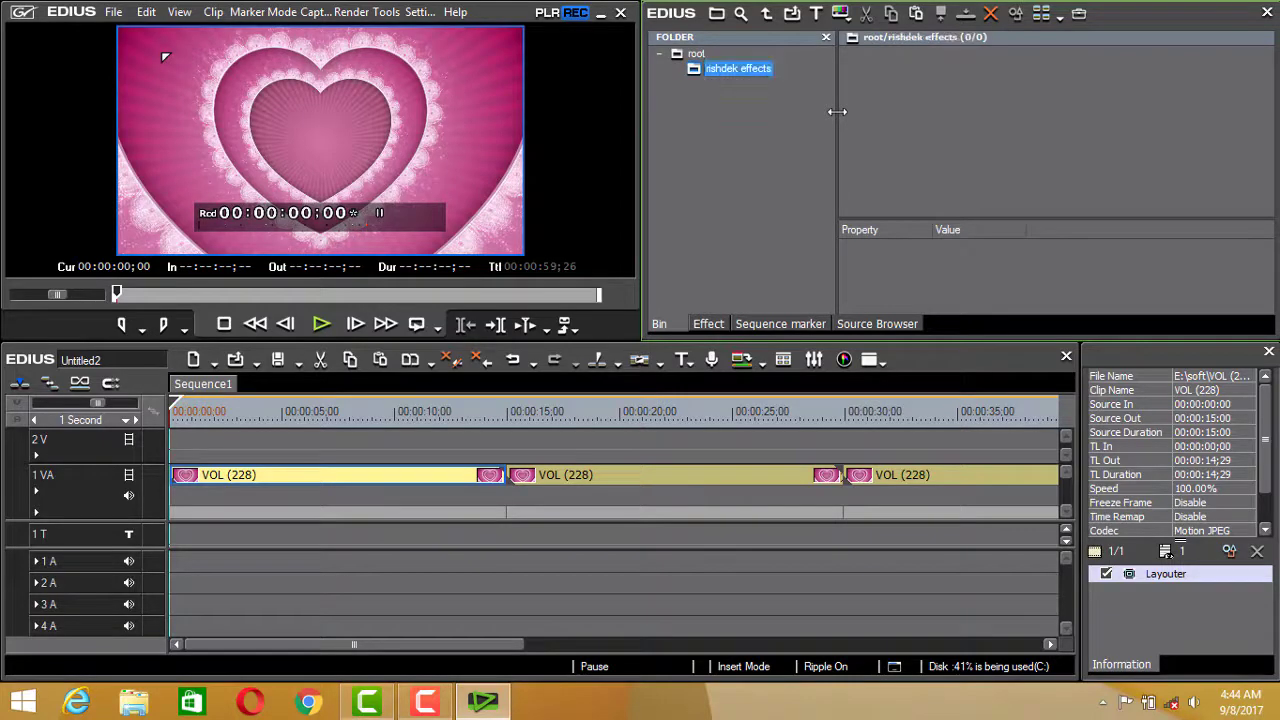
right_click(934, 76)
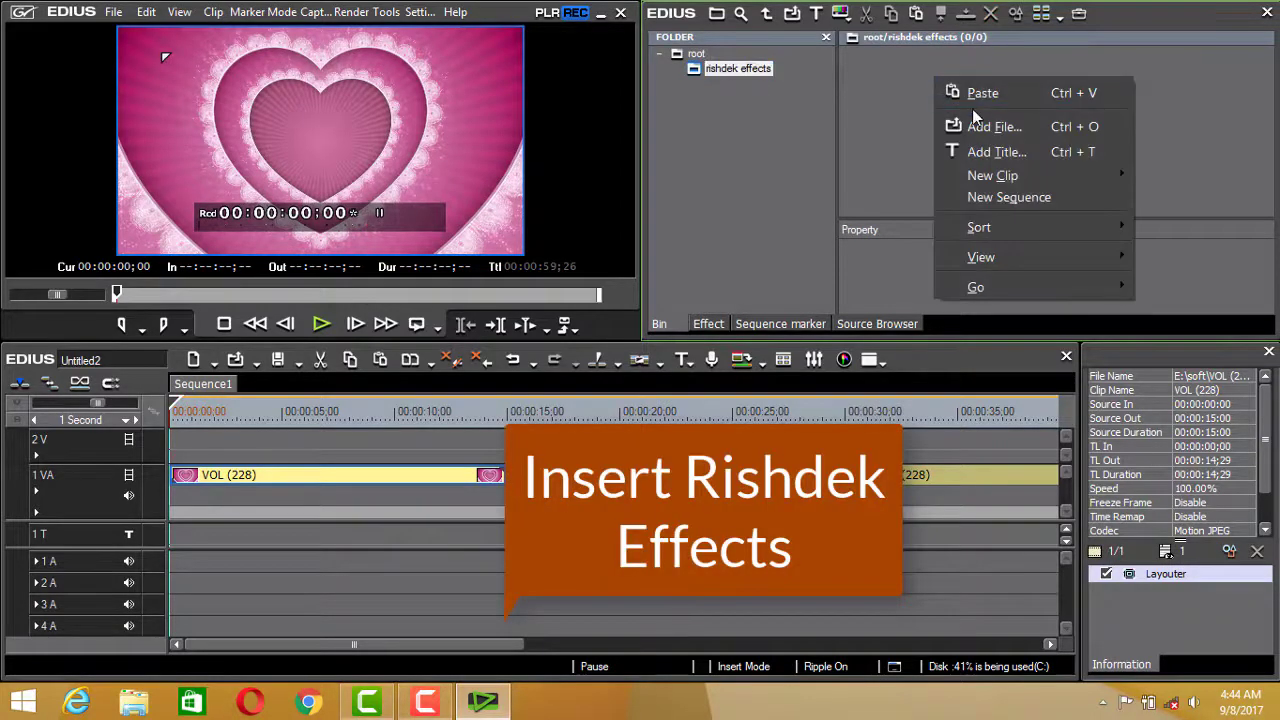
left_click(989, 127)
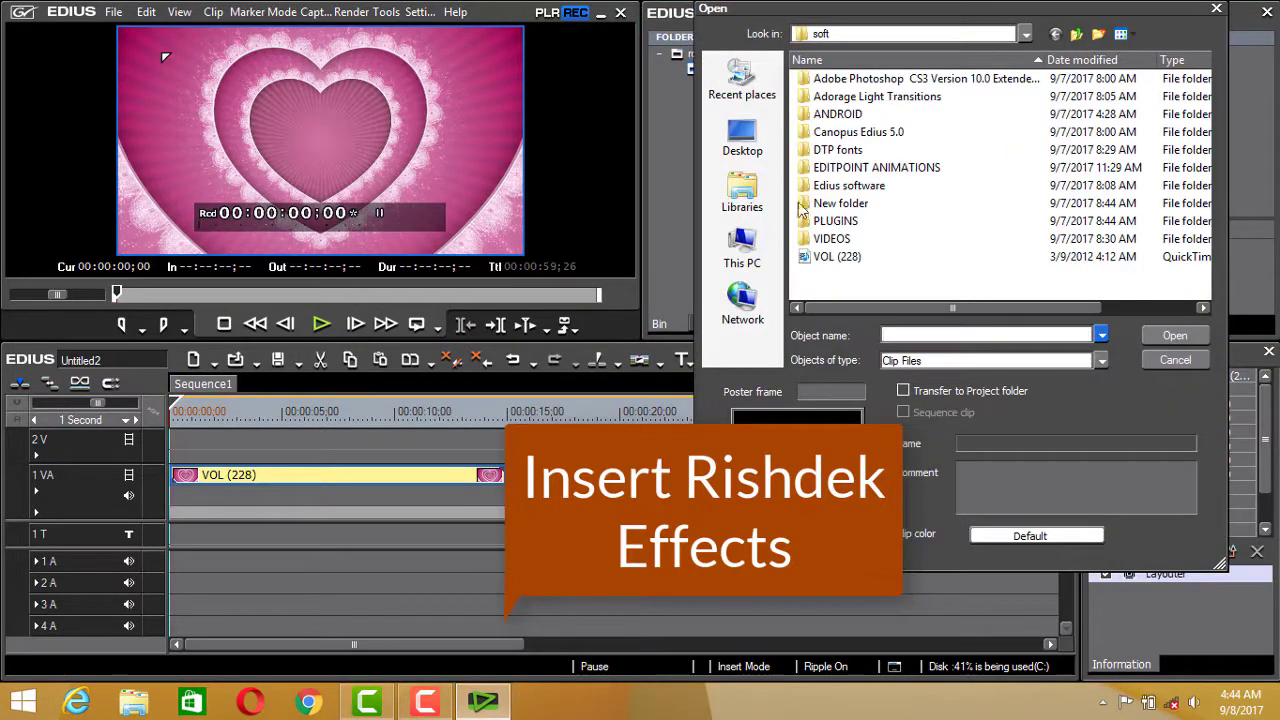
left_click(742, 250)
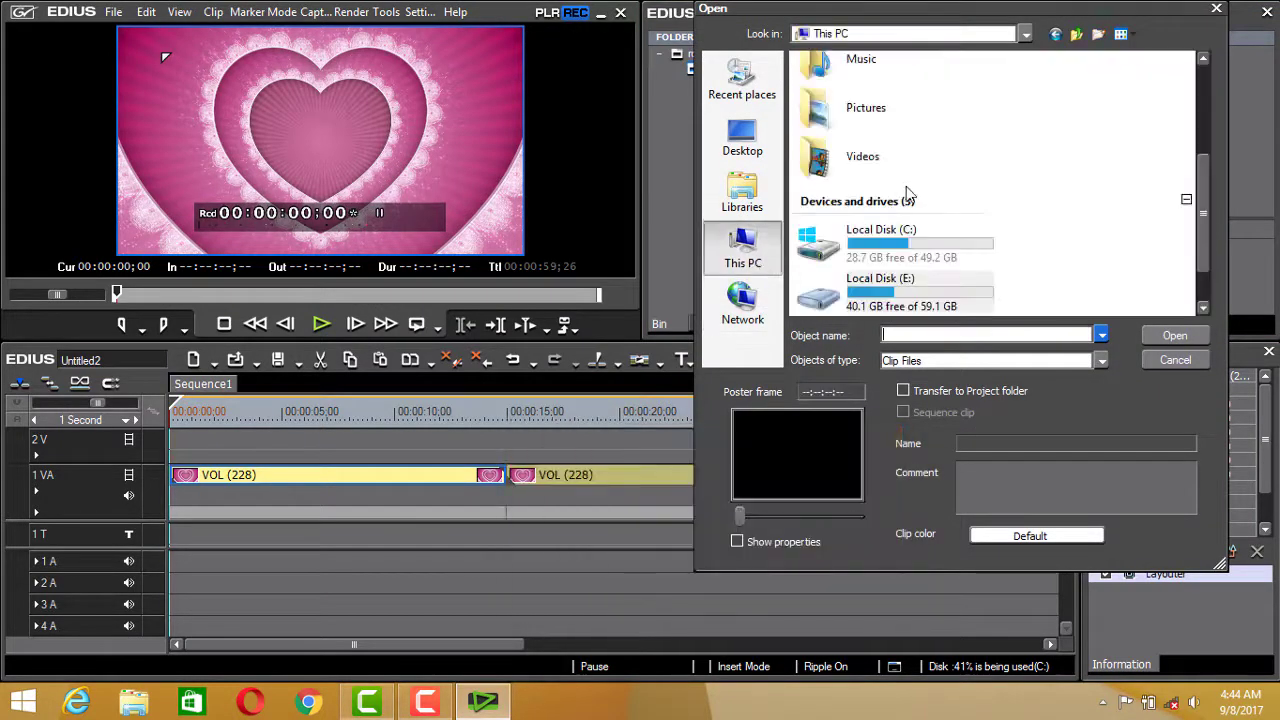
left_click_drag(1207, 189, 1217, 255)
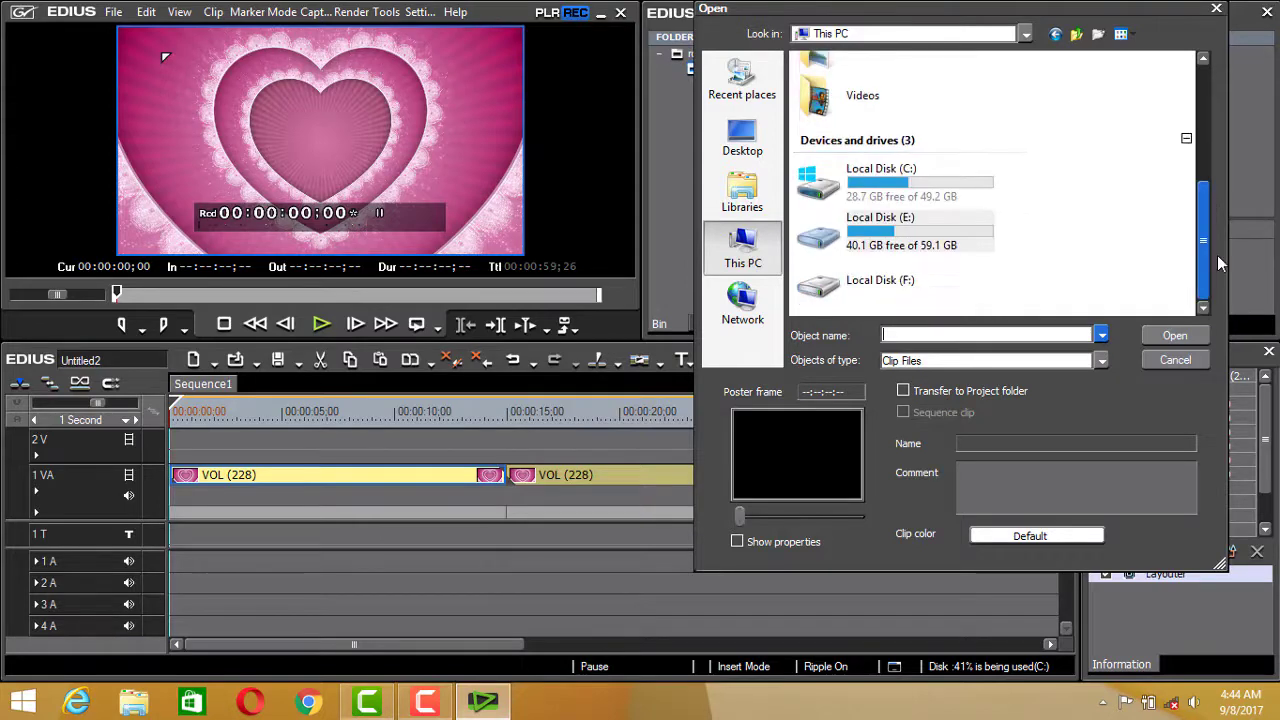
double_click(966, 280)
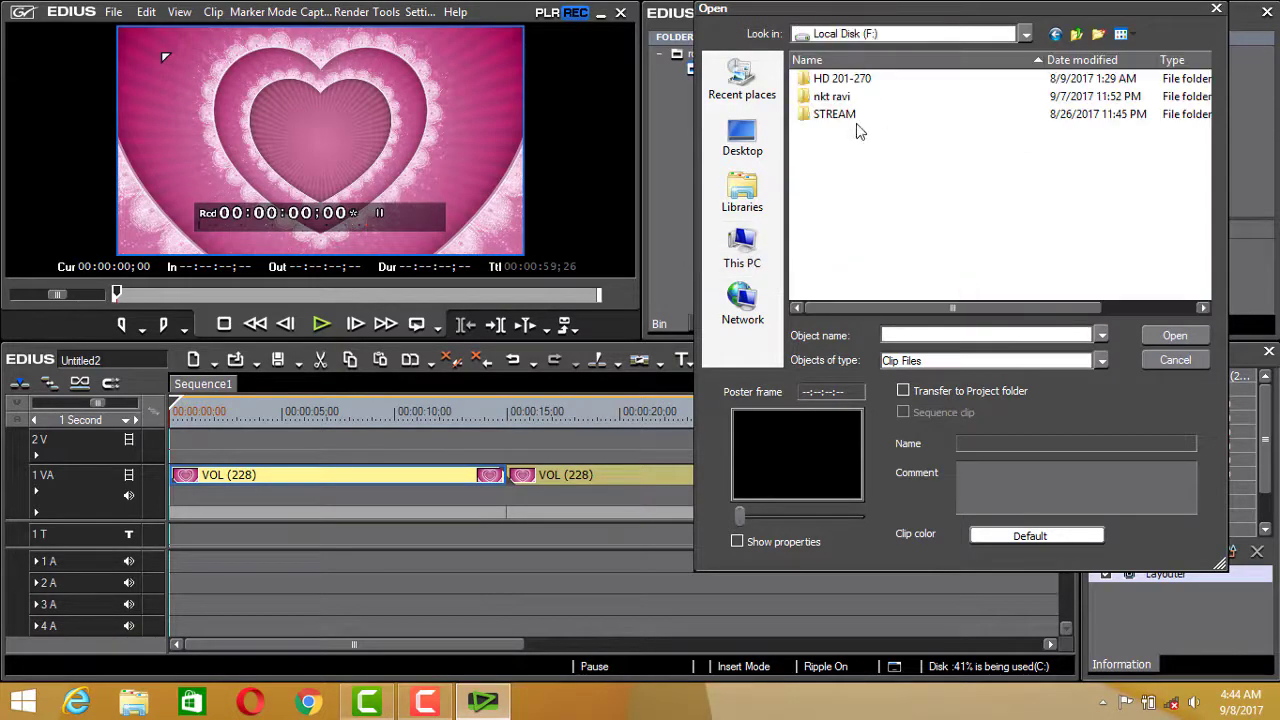
double_click(868, 77)
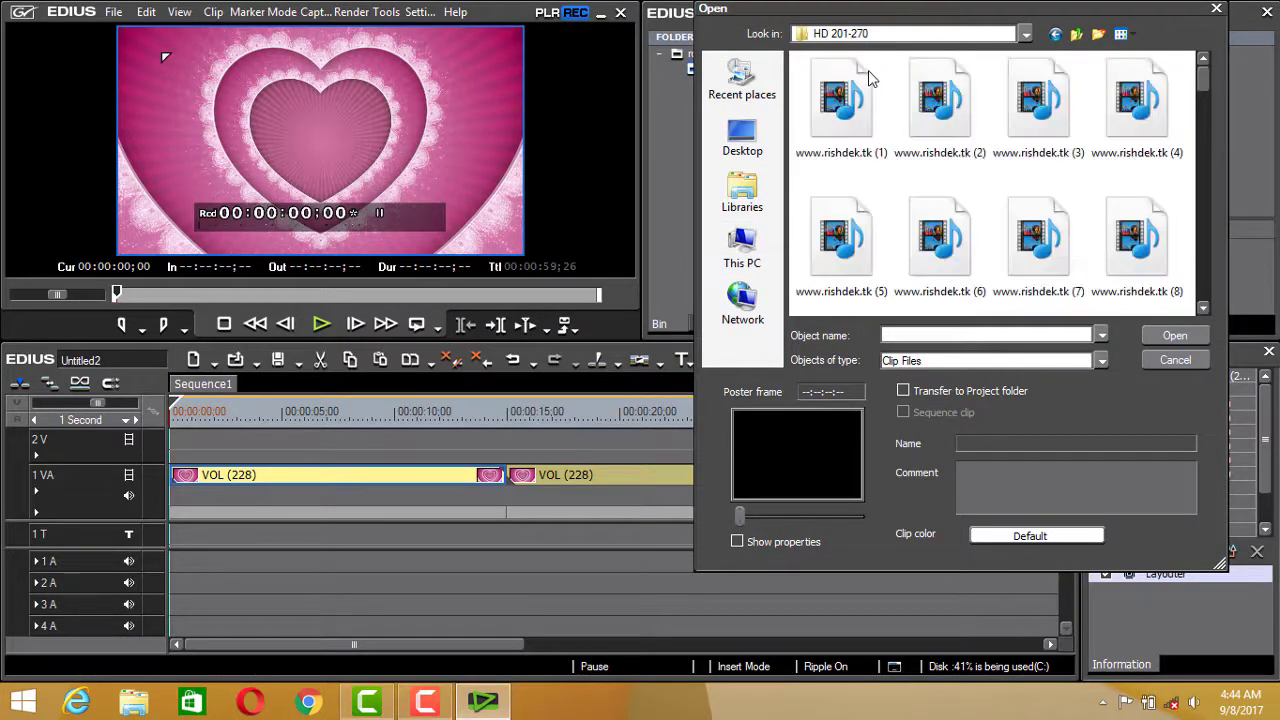
left_click(850, 107)
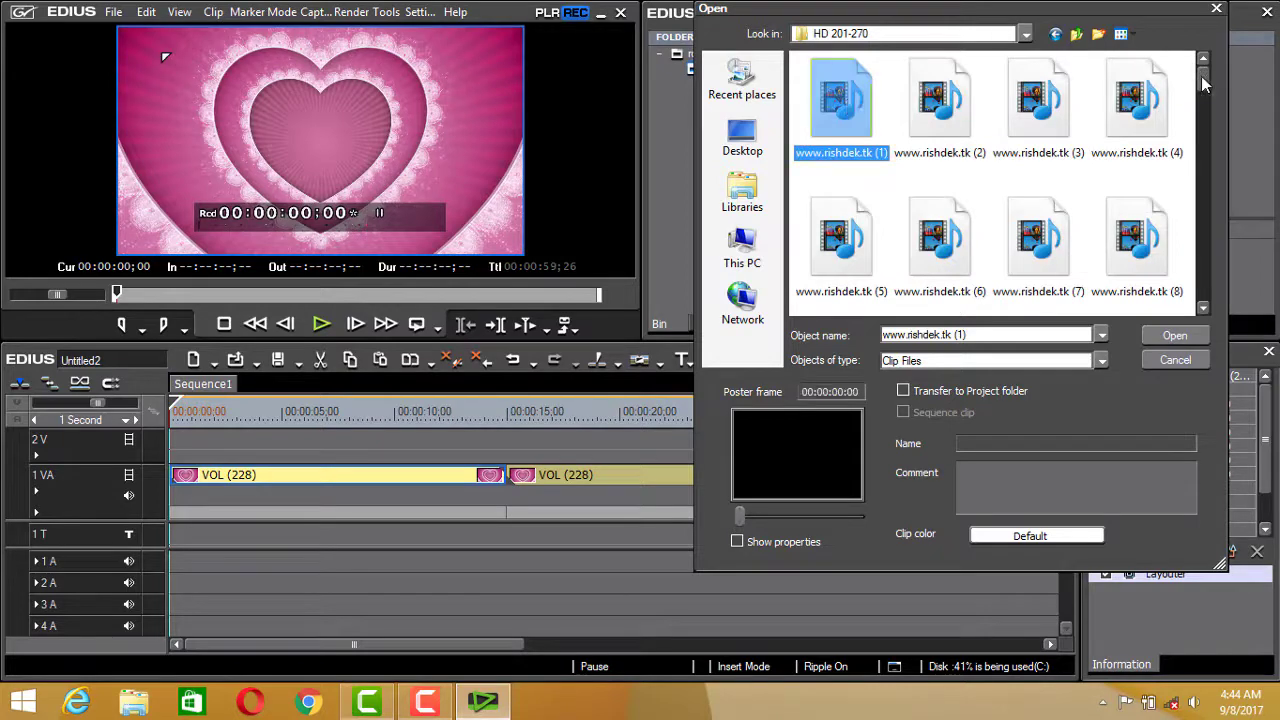
left_click_drag(1200, 87, 1206, 104)
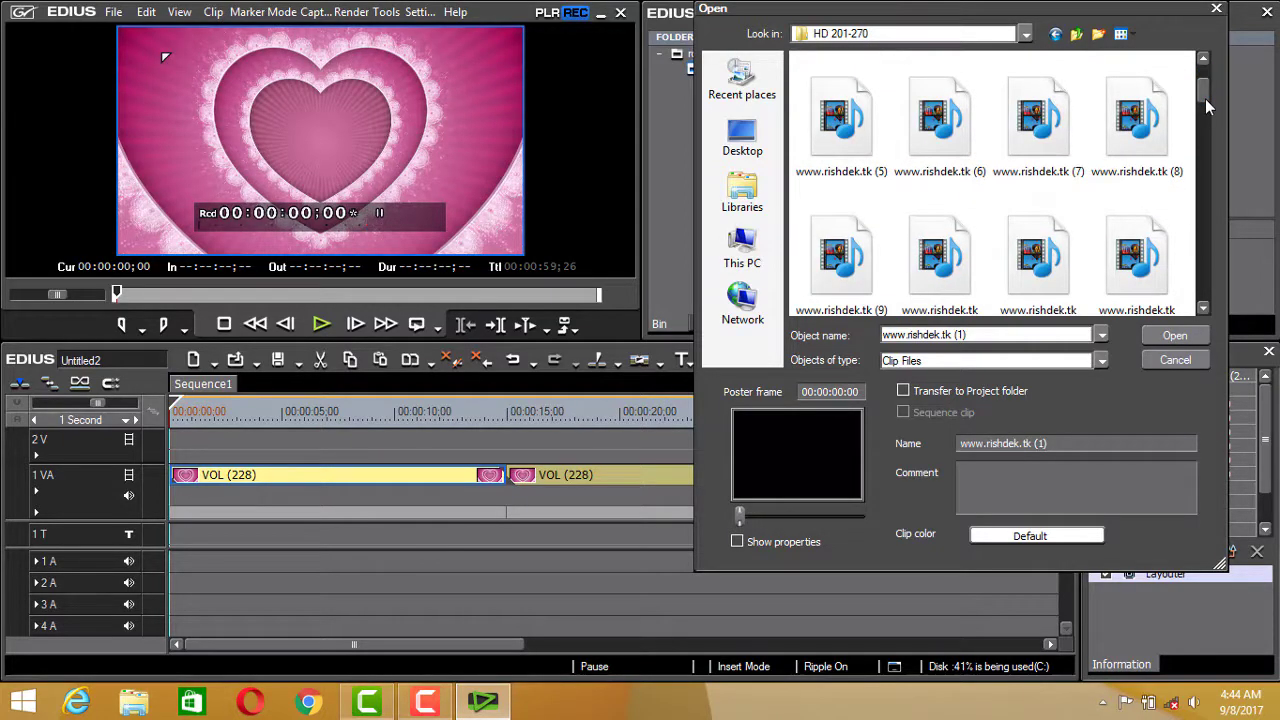
left_click(973, 279, "shift")
left_click(1172, 336)
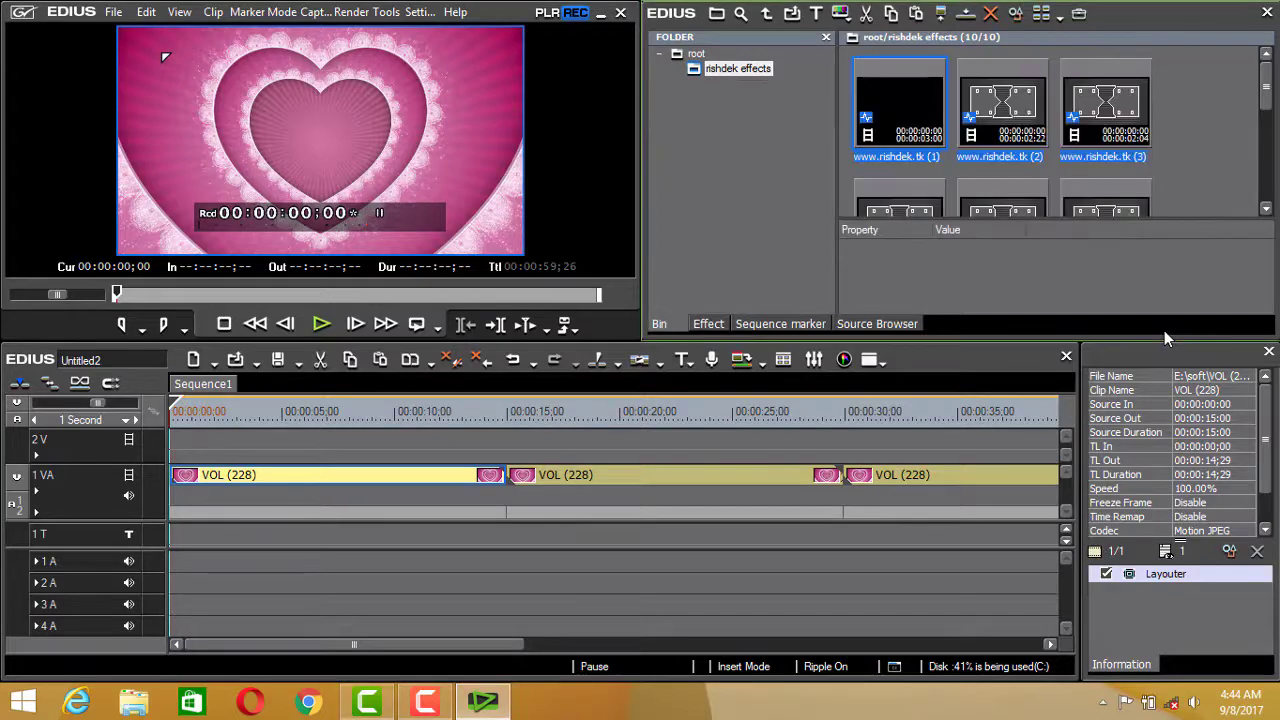
Put rishdek clip (1) at the start of 2V, mute 1A, and preview playback
mouse_move(901, 103)
left_mouse_down()
mouse_move(759, 251)
mouse_move(195, 445)
left_mouse_up()
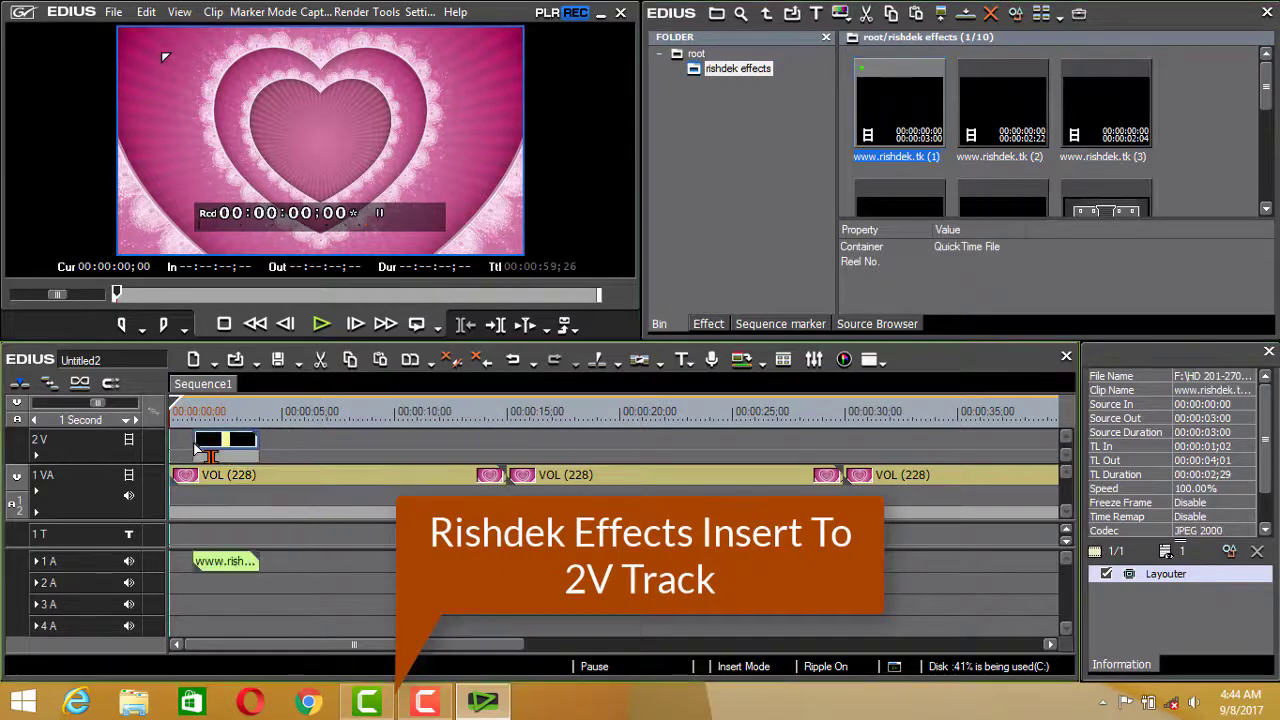
left_click(194, 414)
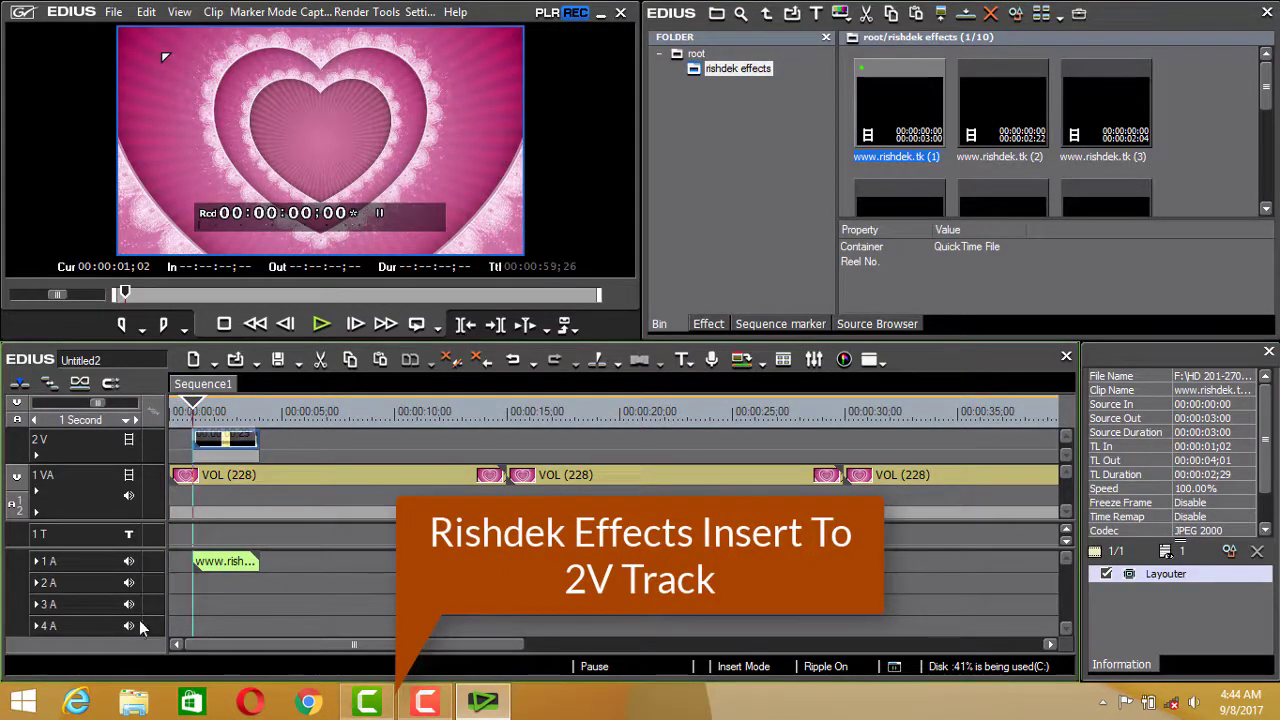
left_click(128, 562)
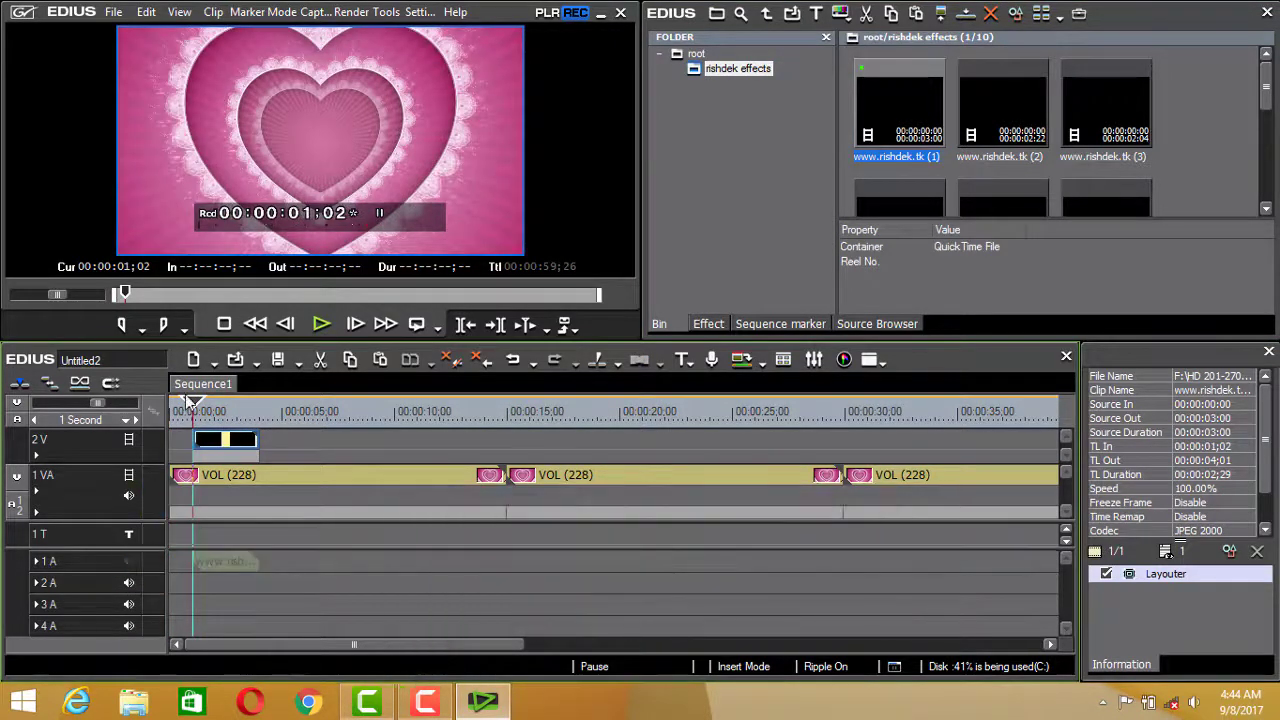
left_click(323, 325)
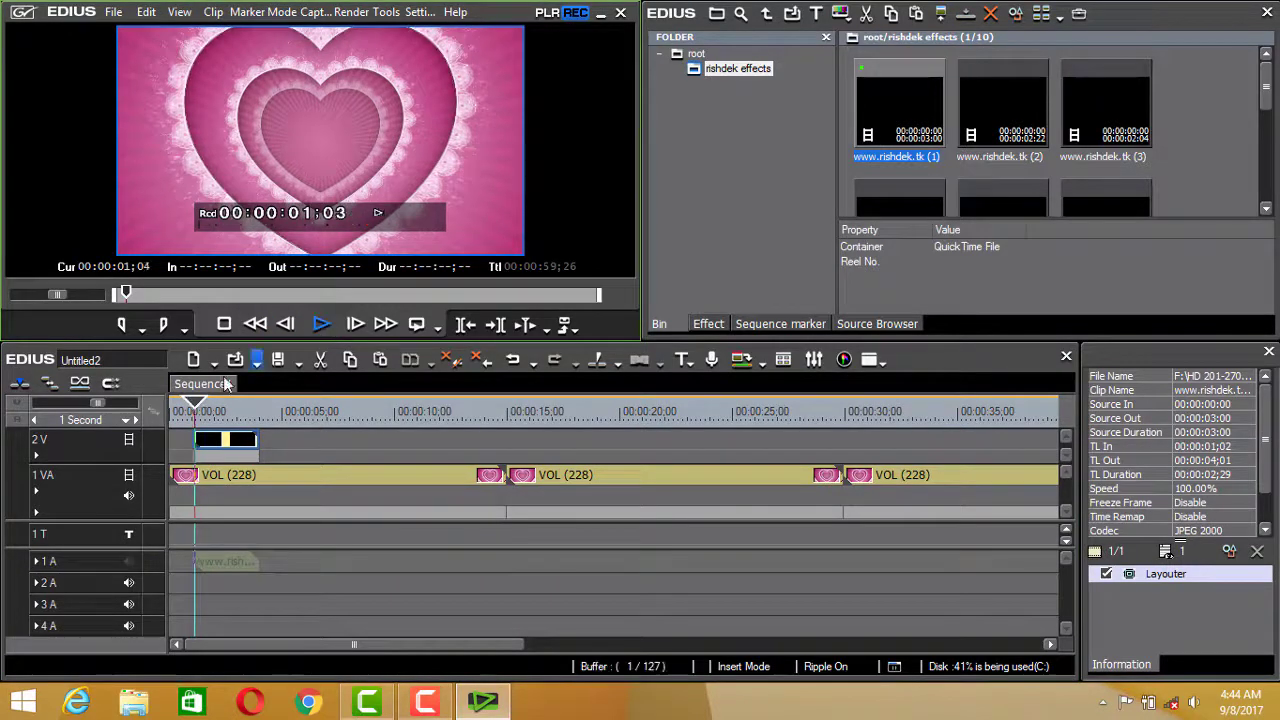
mouse_move(210, 403)
left_mouse_down()
mouse_move(390, 423)
mouse_move(503, 418)
mouse_move(385, 432)
left_mouse_up()
Place clip (2) on 2V near 00:00:10, then more effect clips including (5) further along
left_click_drag(1016, 97, 405, 450)
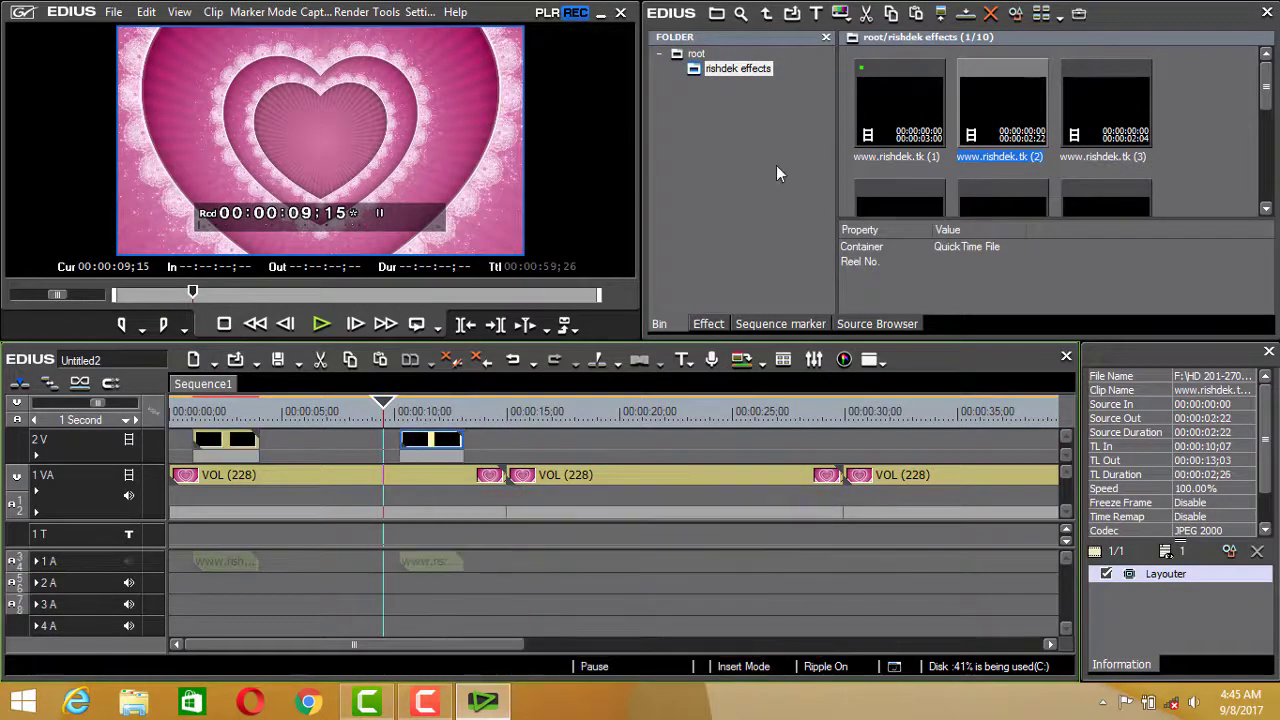
mouse_move(1093, 91)
left_mouse_down()
mouse_move(970, 297)
mouse_move(601, 442)
left_mouse_up()
left_click_drag(480, 648, 543, 648)
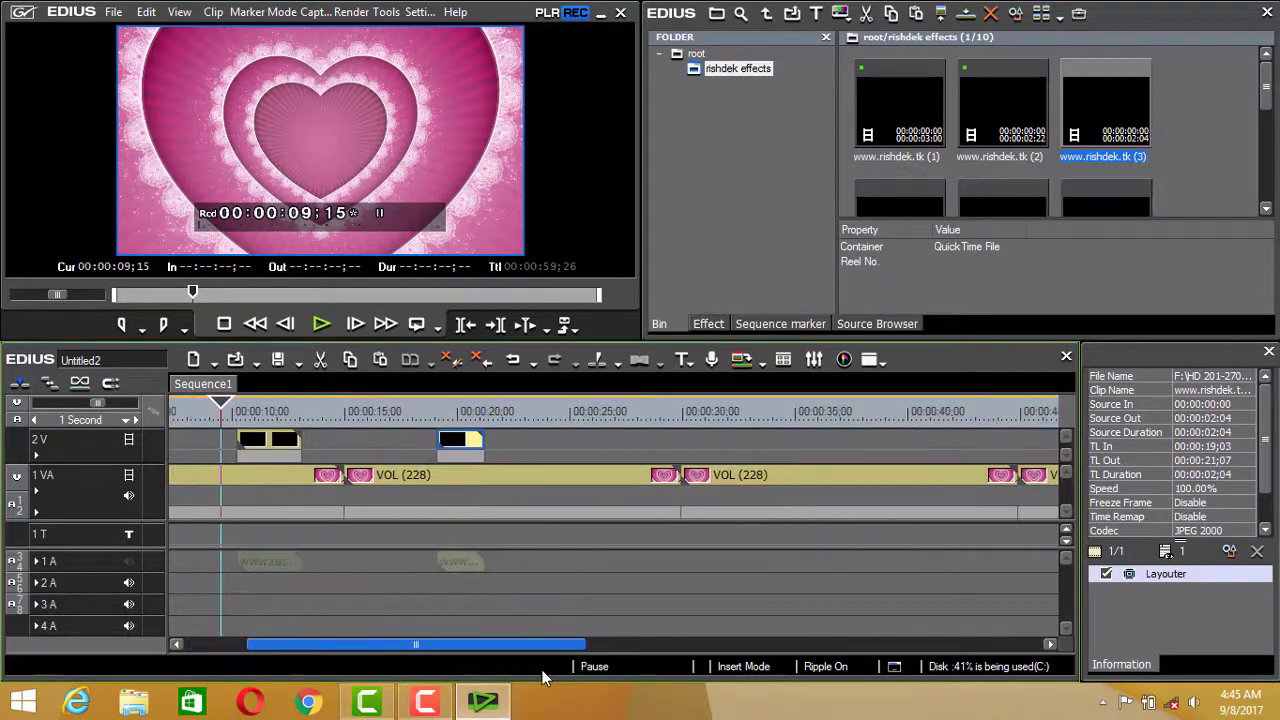
mouse_move(909, 194)
left_mouse_down()
mouse_move(612, 455)
mouse_move(633, 447)
left_mouse_up()
left_click_drag(483, 645, 535, 644)
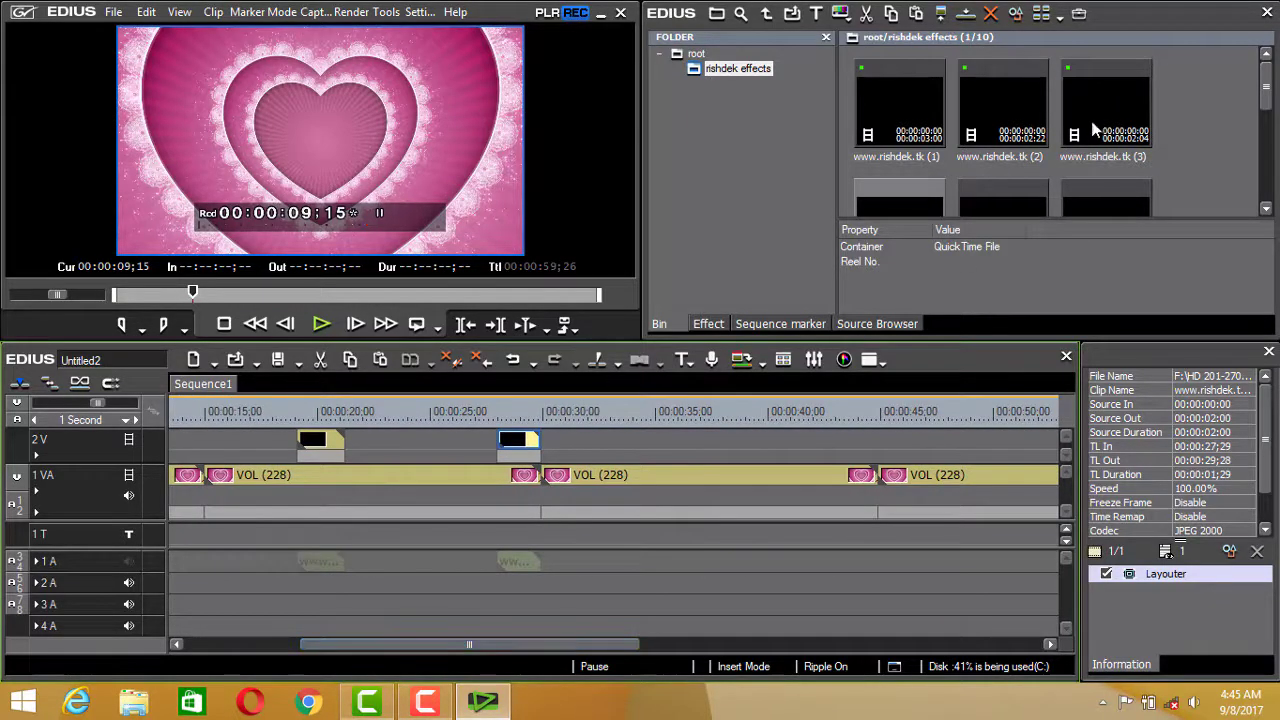
left_click_drag(1268, 95, 1268, 127)
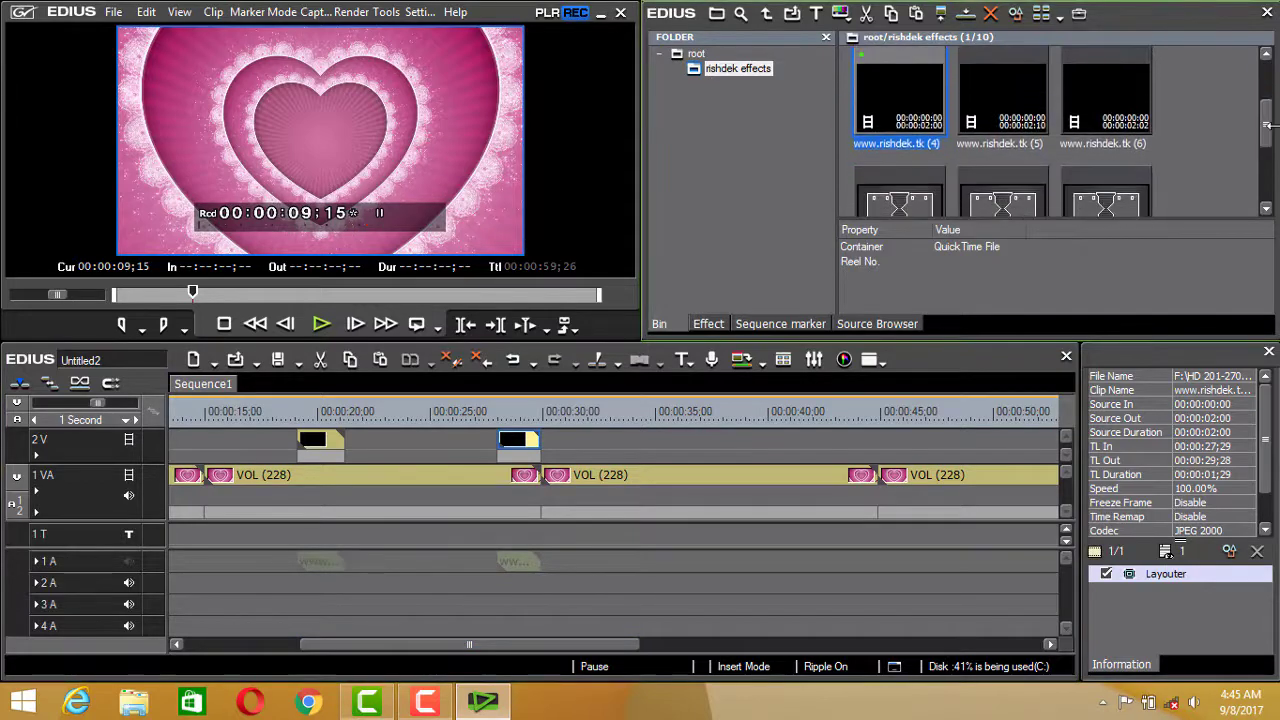
left_click(1005, 110)
left_click_drag(985, 330, 712, 451)
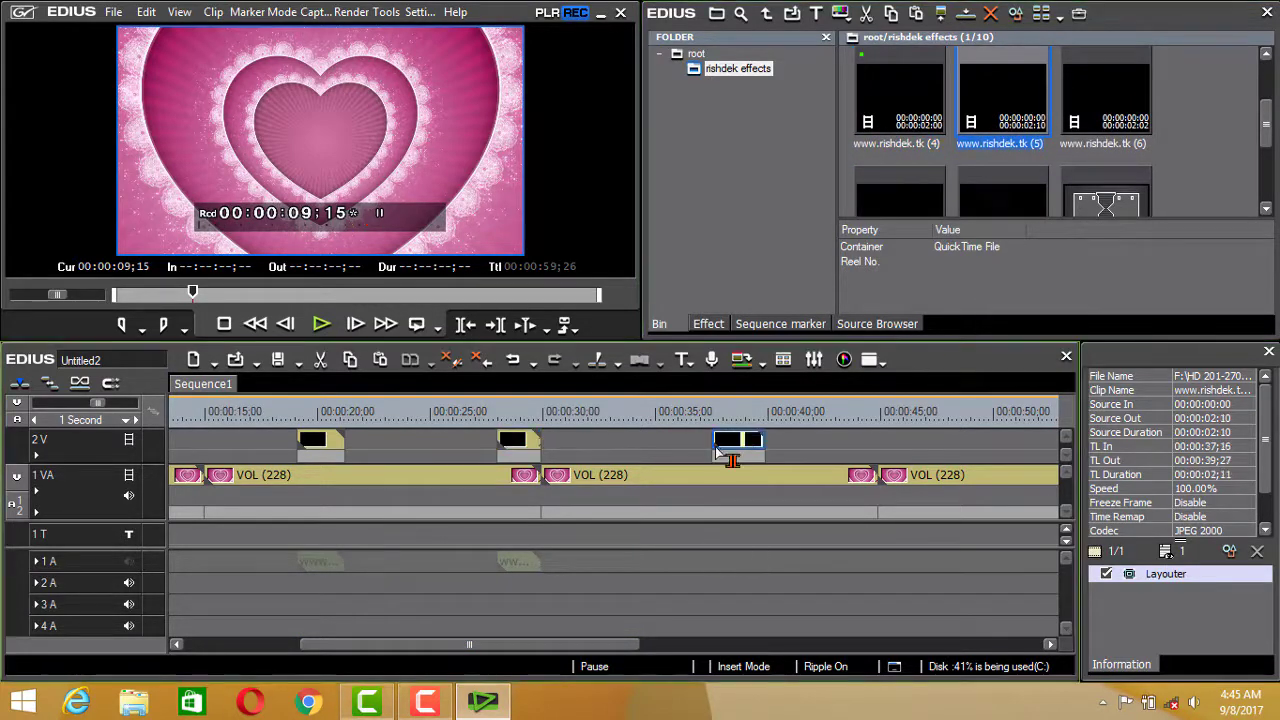
Add clips (6), (7) and (9) to 2V near 00:00:46, 00:00:51 and 00:00:32
left_click_drag(1110, 104, 912, 442)
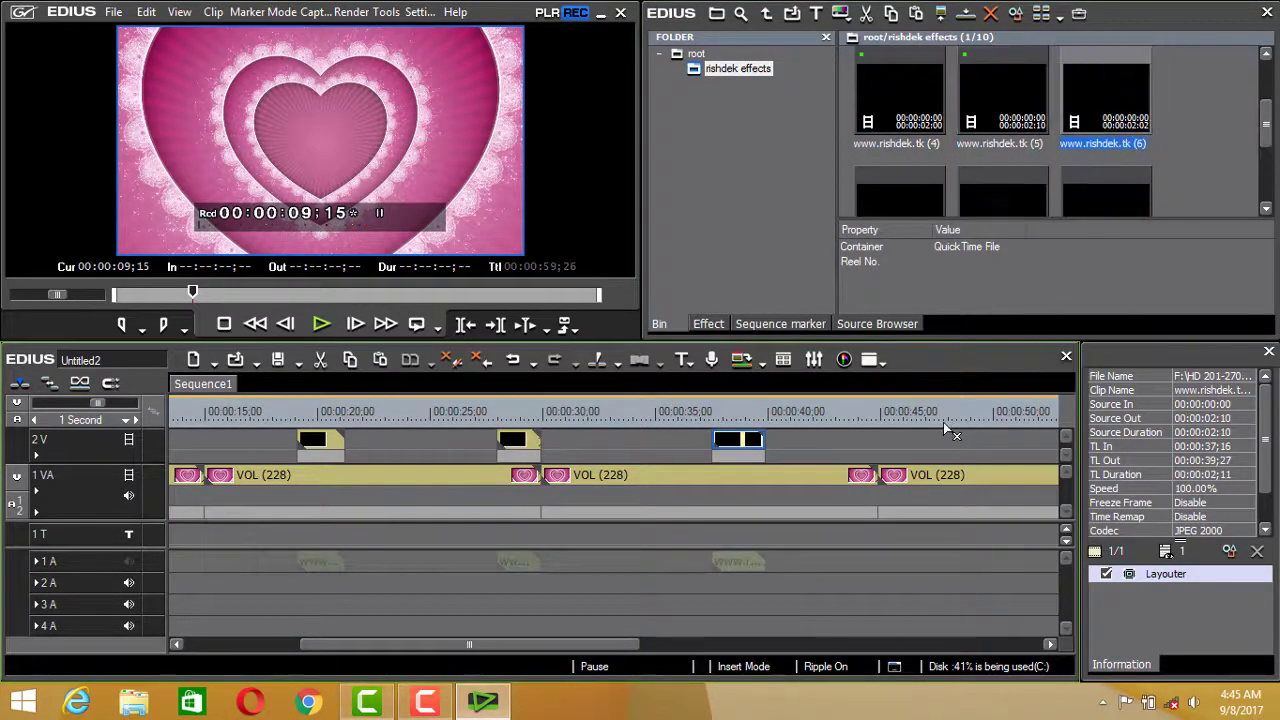
left_click_drag(513, 644, 617, 644)
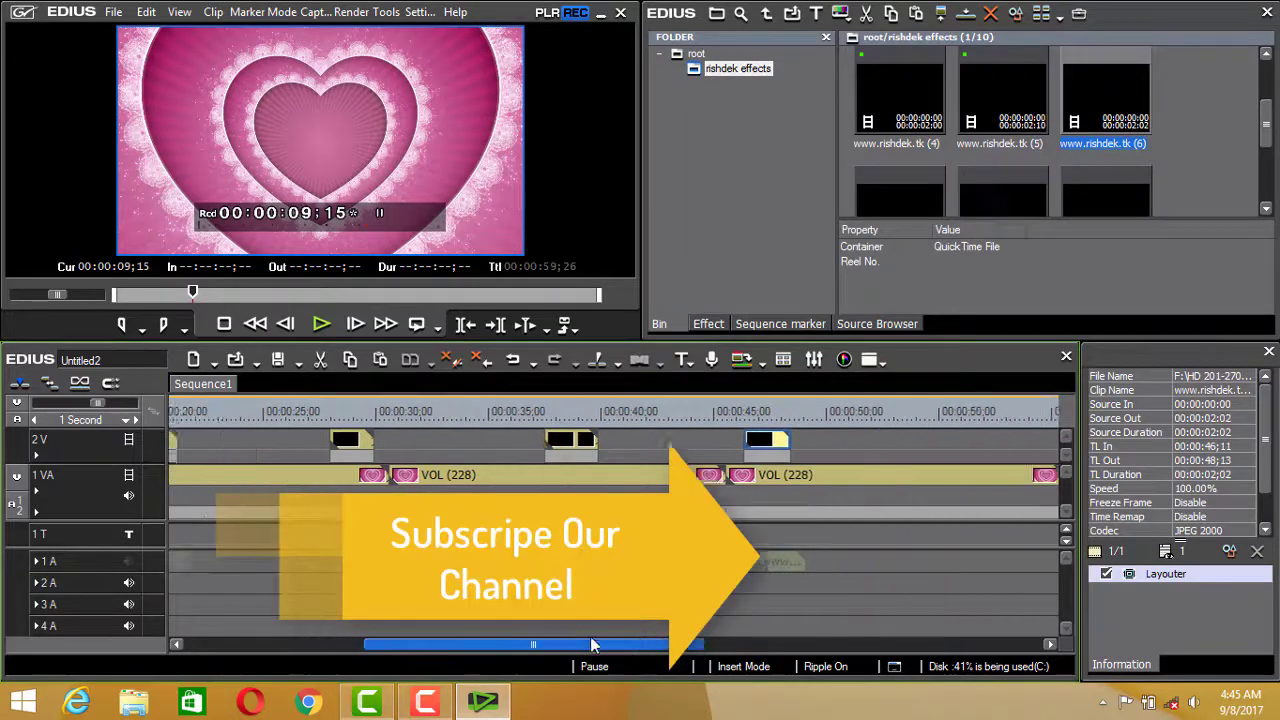
left_click_drag(1265, 118, 1265, 160)
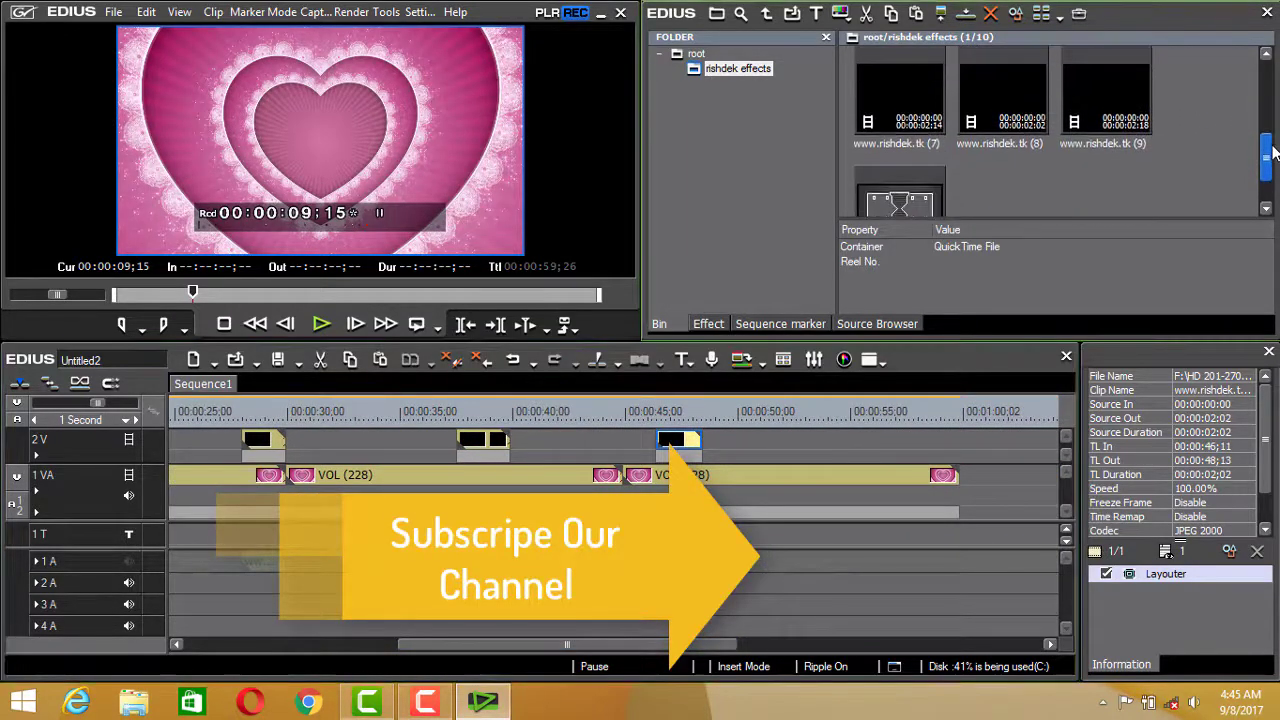
left_click_drag(899, 105, 810, 440)
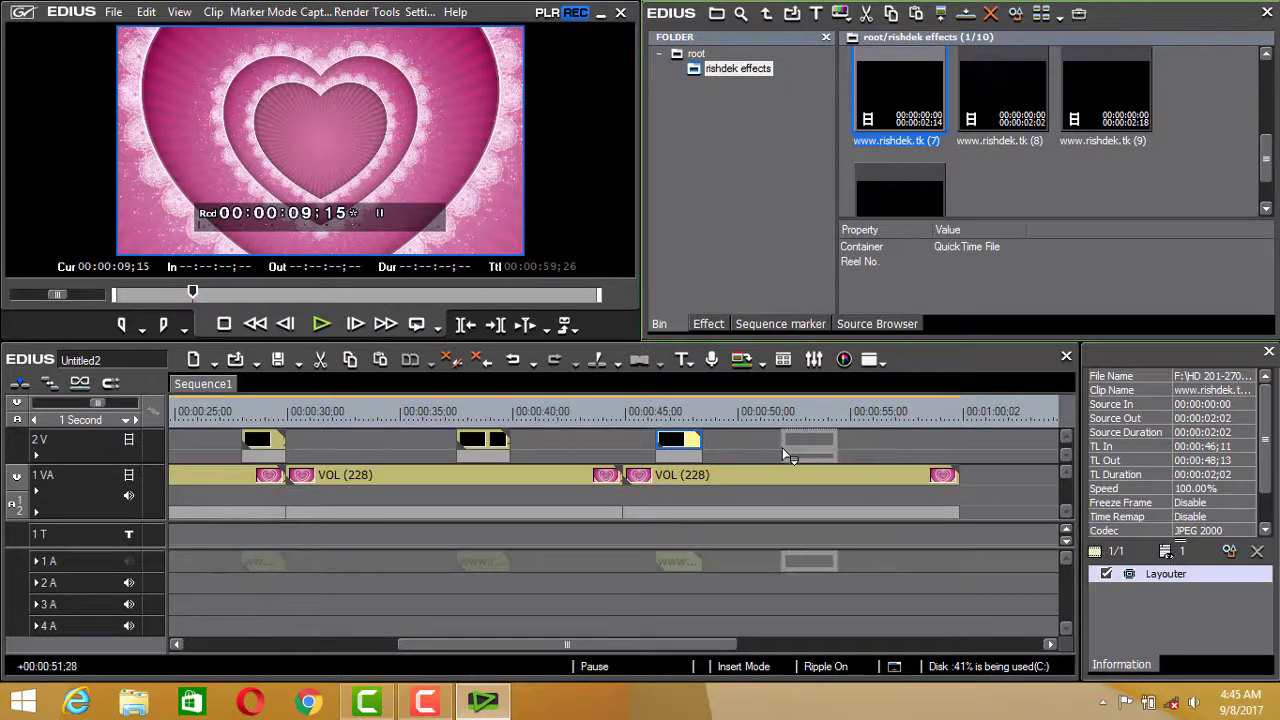
mouse_move(1000, 95)
left_mouse_down()
mouse_move(905, 466)
mouse_move(910, 445)
left_mouse_up()
left_click_drag(680, 645, 632, 645)
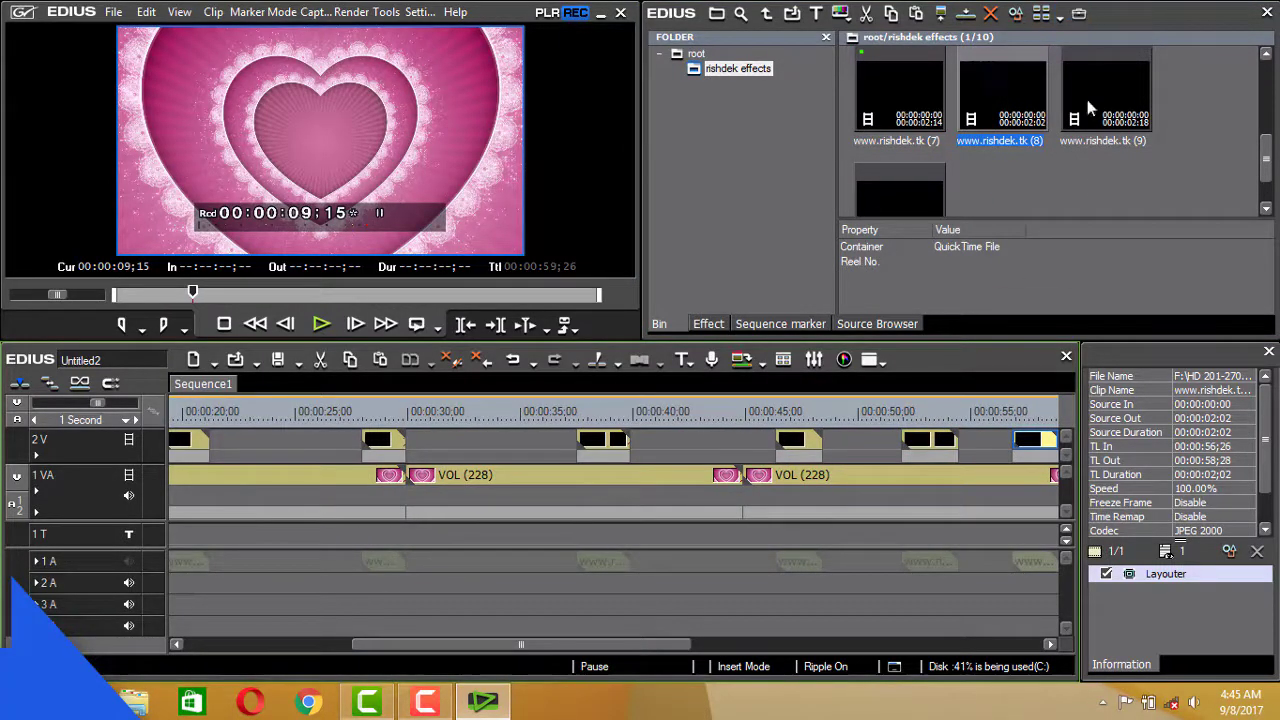
left_click_drag(1092, 105, 454, 444)
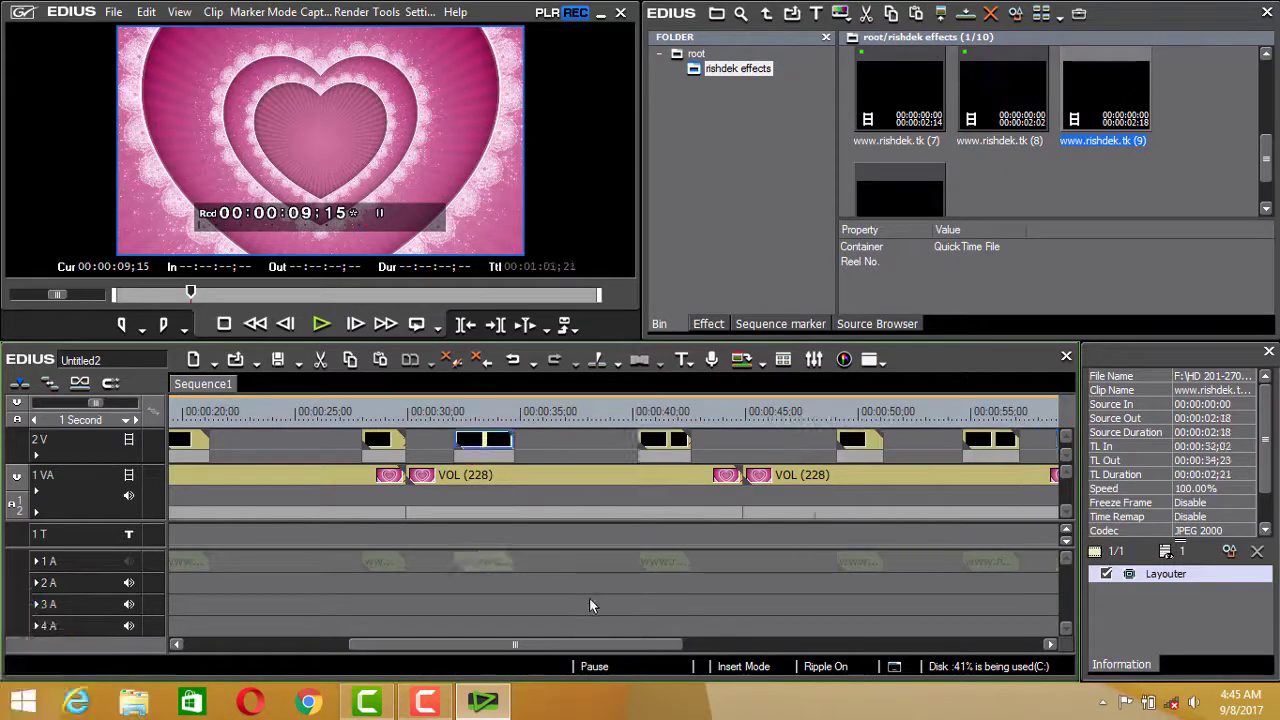
left_click_drag(594, 644, 428, 655)
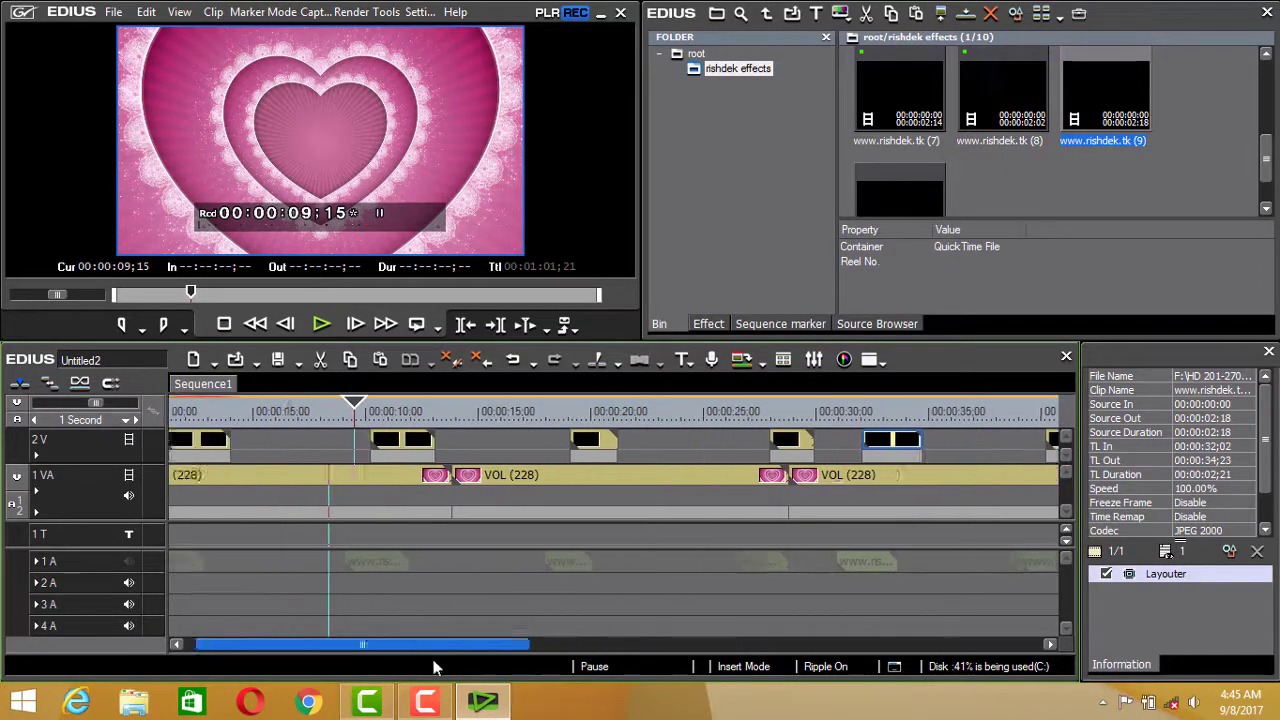
left_click_drag(925, 200, 318, 452)
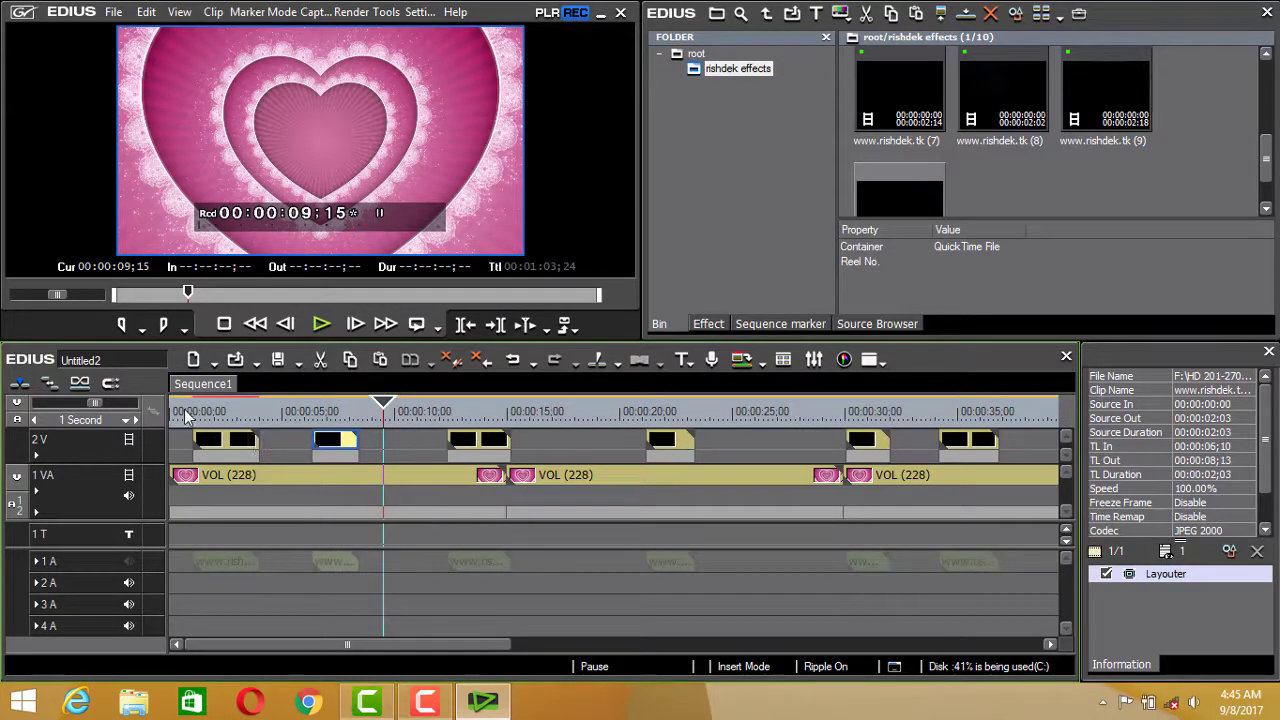
Drop the fourth effect clip on 2V near 00:00:06 and scrub to preview the overlays
left_click_drag(175, 412, 273, 418)
left_click(312, 414)
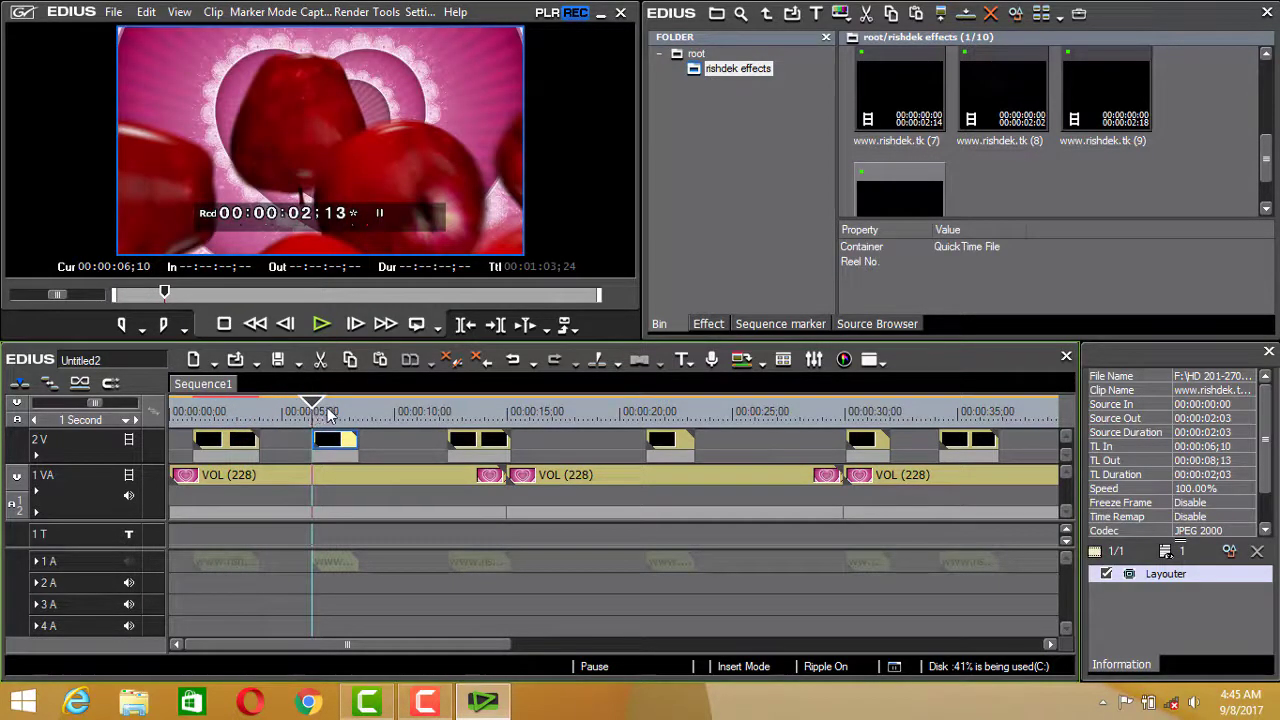
left_click(337, 412)
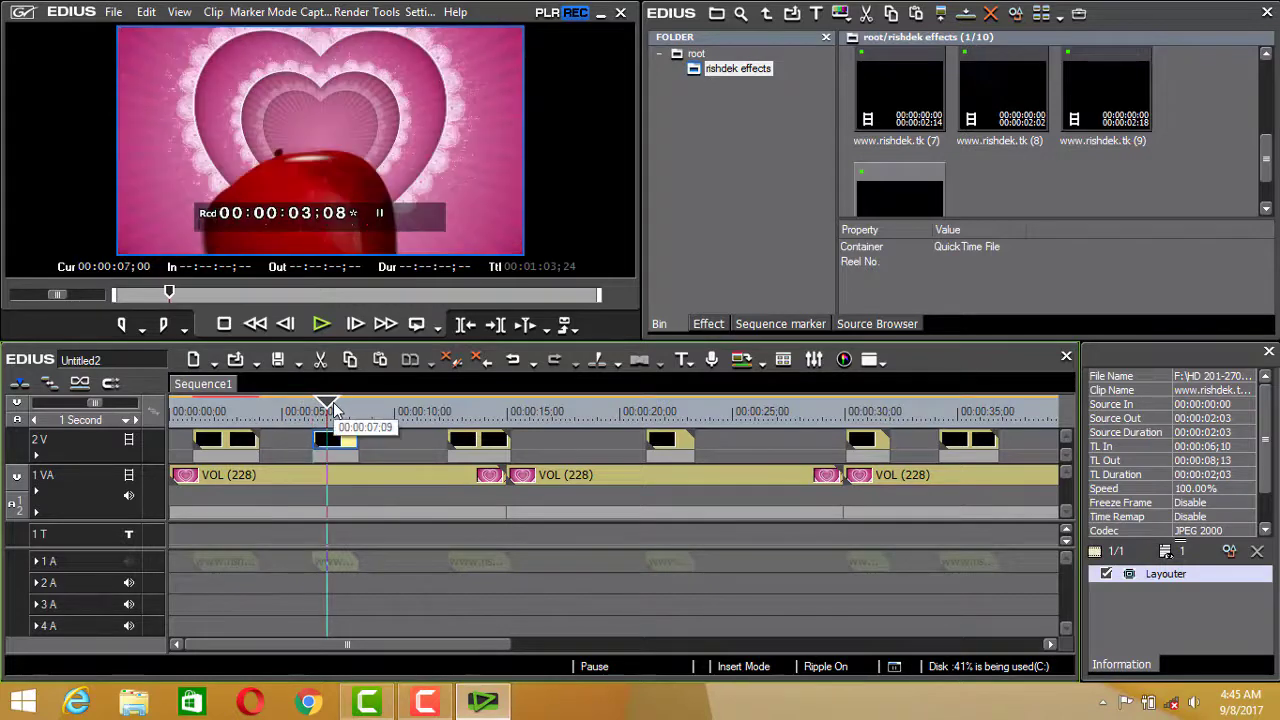
left_click(340, 410)
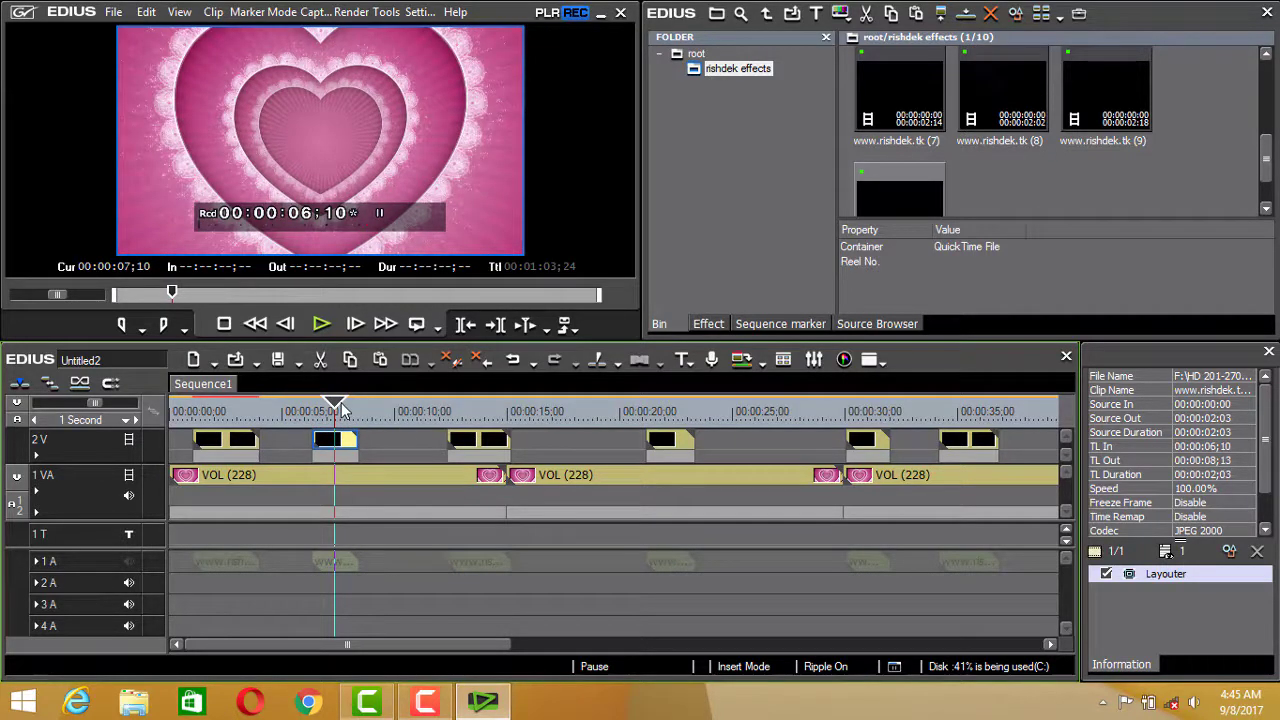
left_click_drag(340, 410, 462, 405)
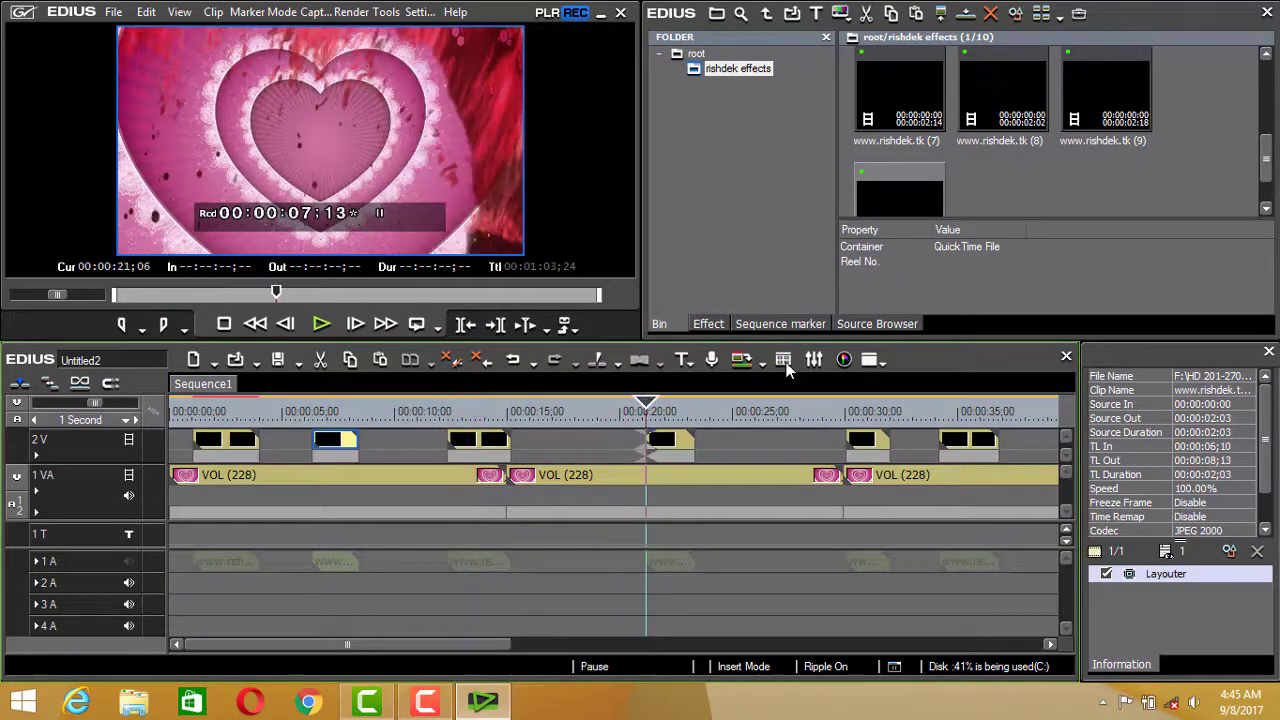
mouse_move(462, 405)
left_mouse_down()
mouse_move(962, 400)
mouse_move(1110, 420)
left_mouse_up()
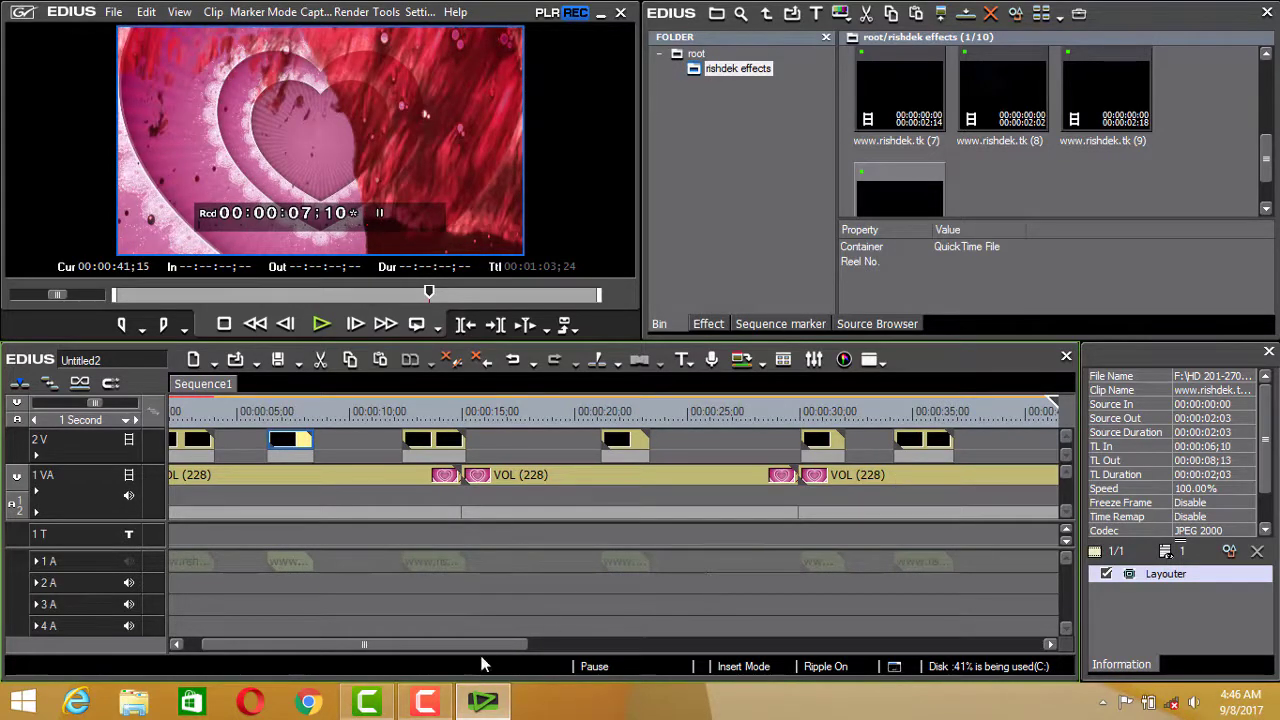
Shift the later 2V clips to about 00:00:50 and 00:00:54, keeping the last before one minute
mouse_move(492, 644)
left_mouse_down()
mouse_move(602, 640)
mouse_move(712, 606)
left_mouse_up()
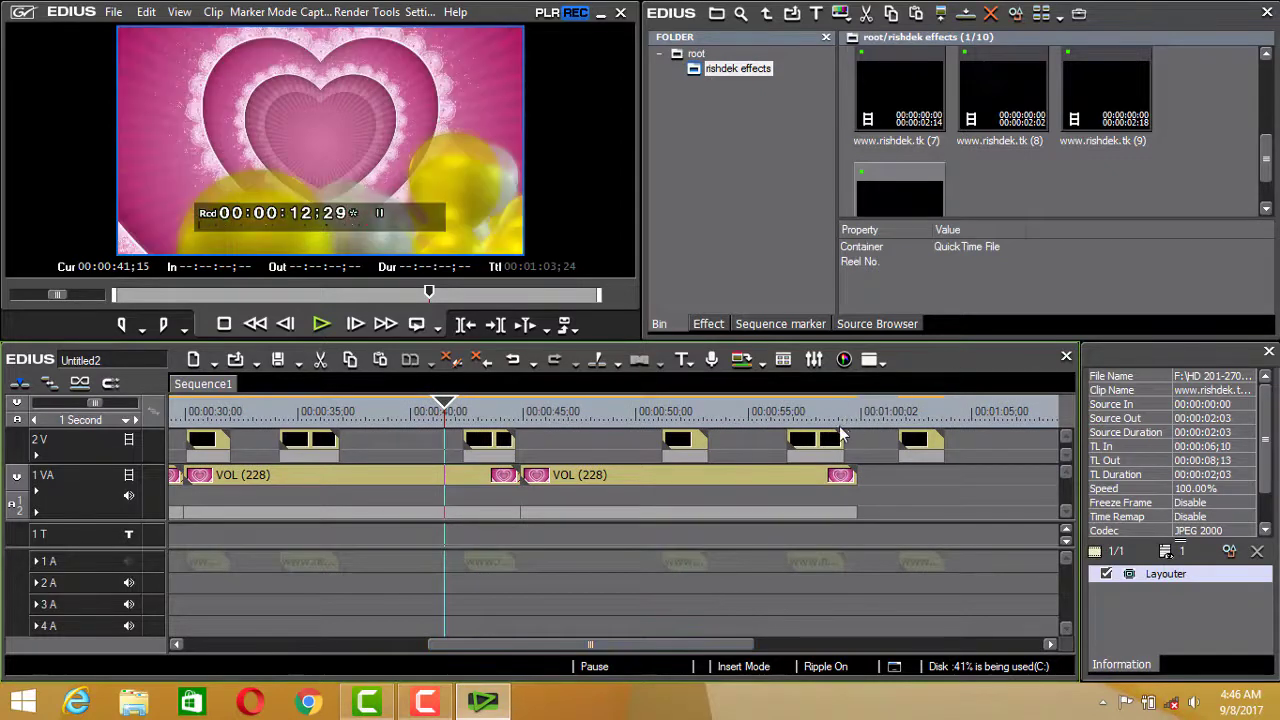
left_click_drag(836, 438, 668, 451)
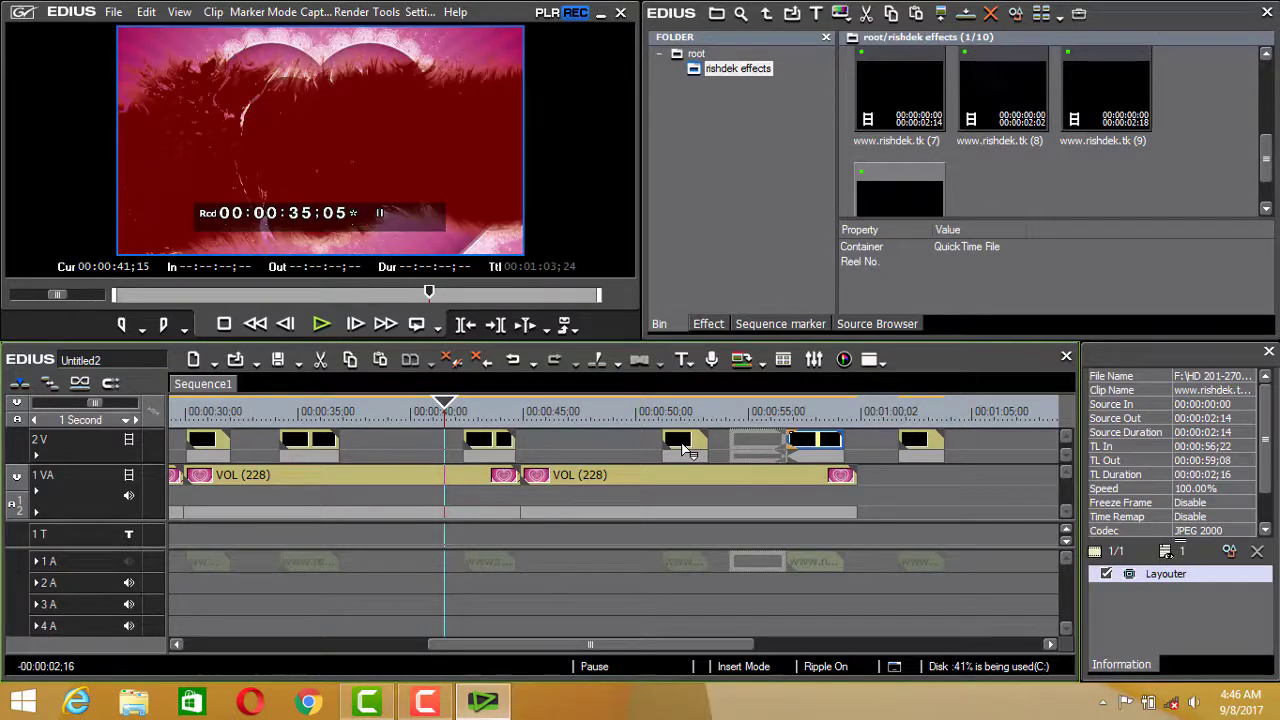
left_click_drag(686, 451, 575, 440)
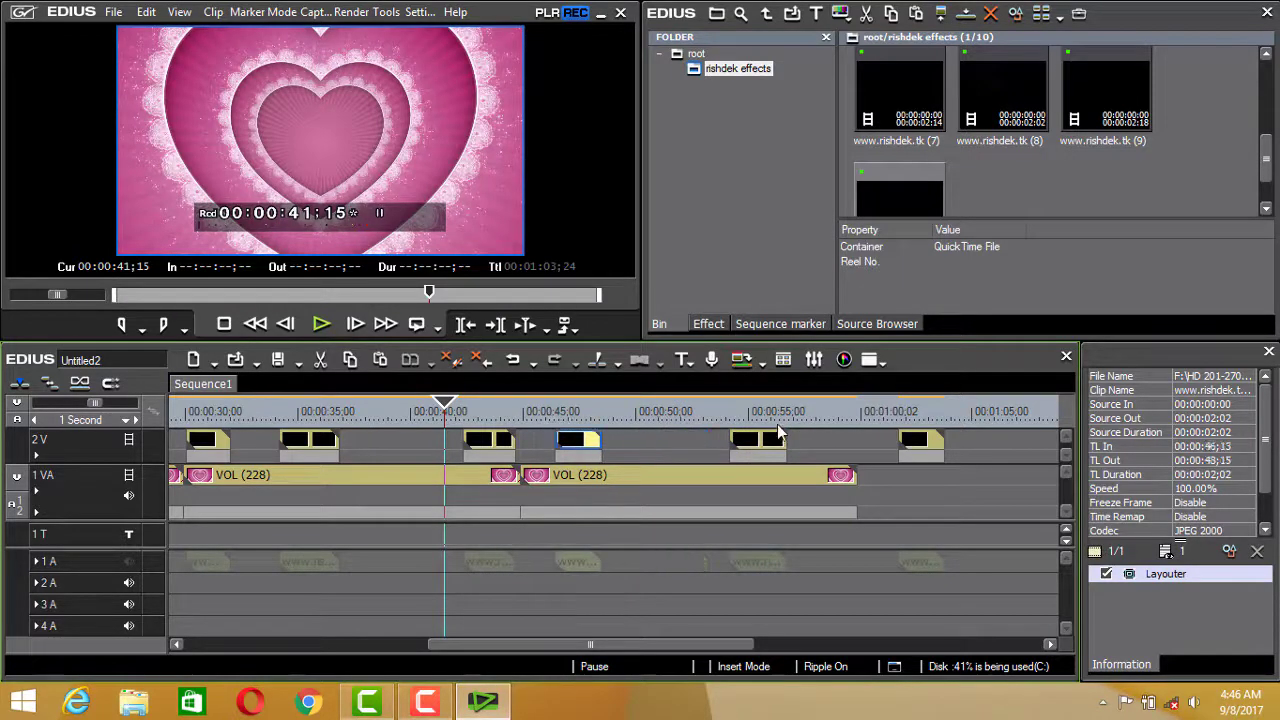
left_click_drag(780, 437, 726, 440)
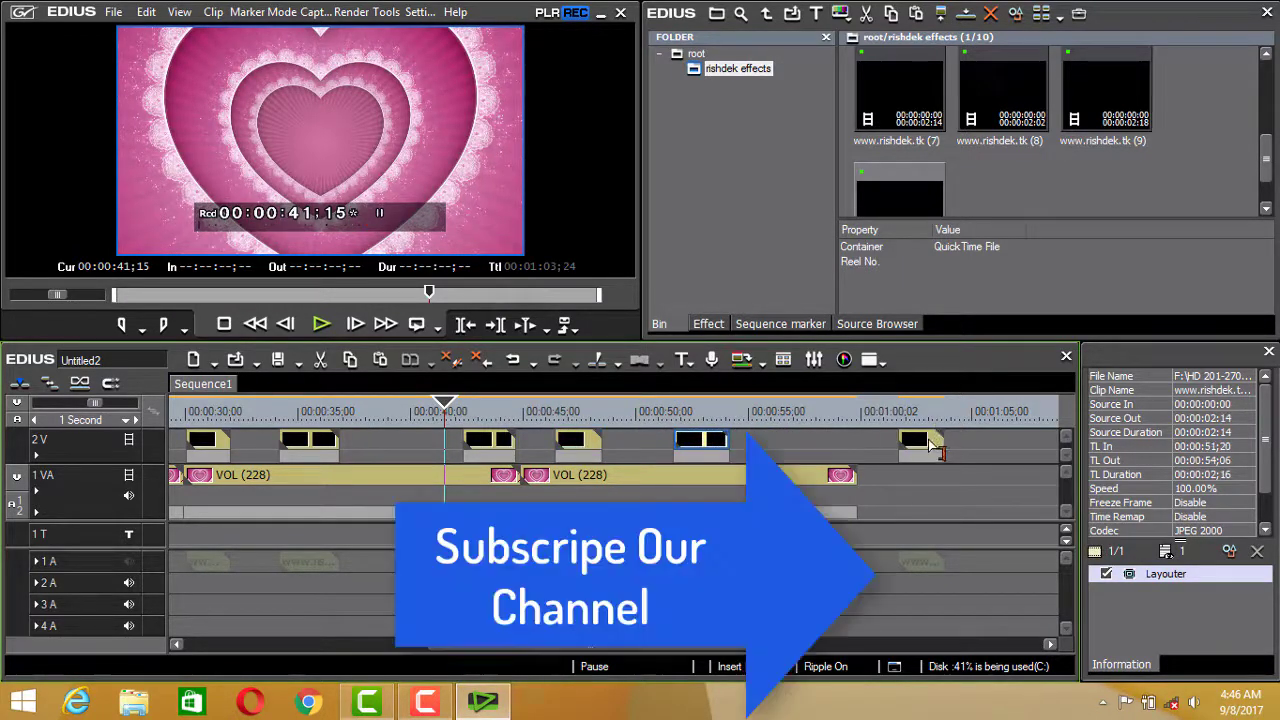
mouse_move(930, 445)
left_mouse_down()
mouse_move(955, 447)
mouse_move(816, 459)
left_mouse_up()
Set the out point at 00:00:59;26, where the heart background ends
left_click(857, 415)
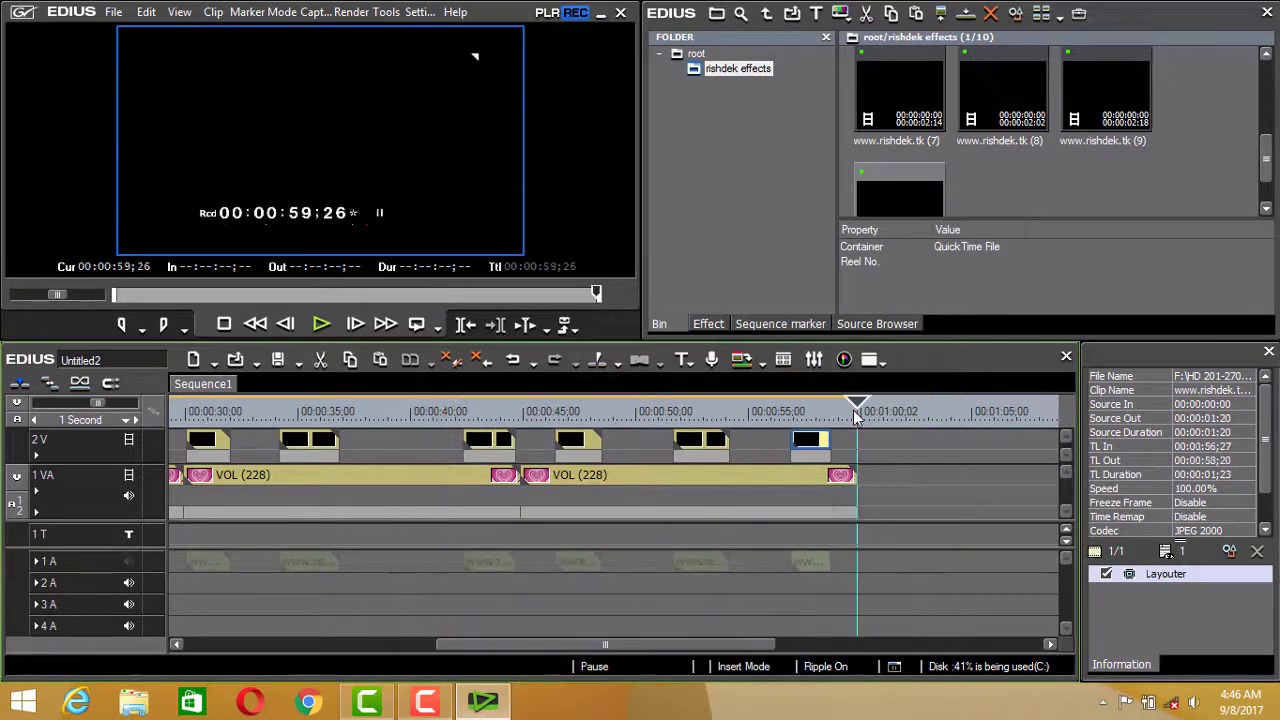
key("o")
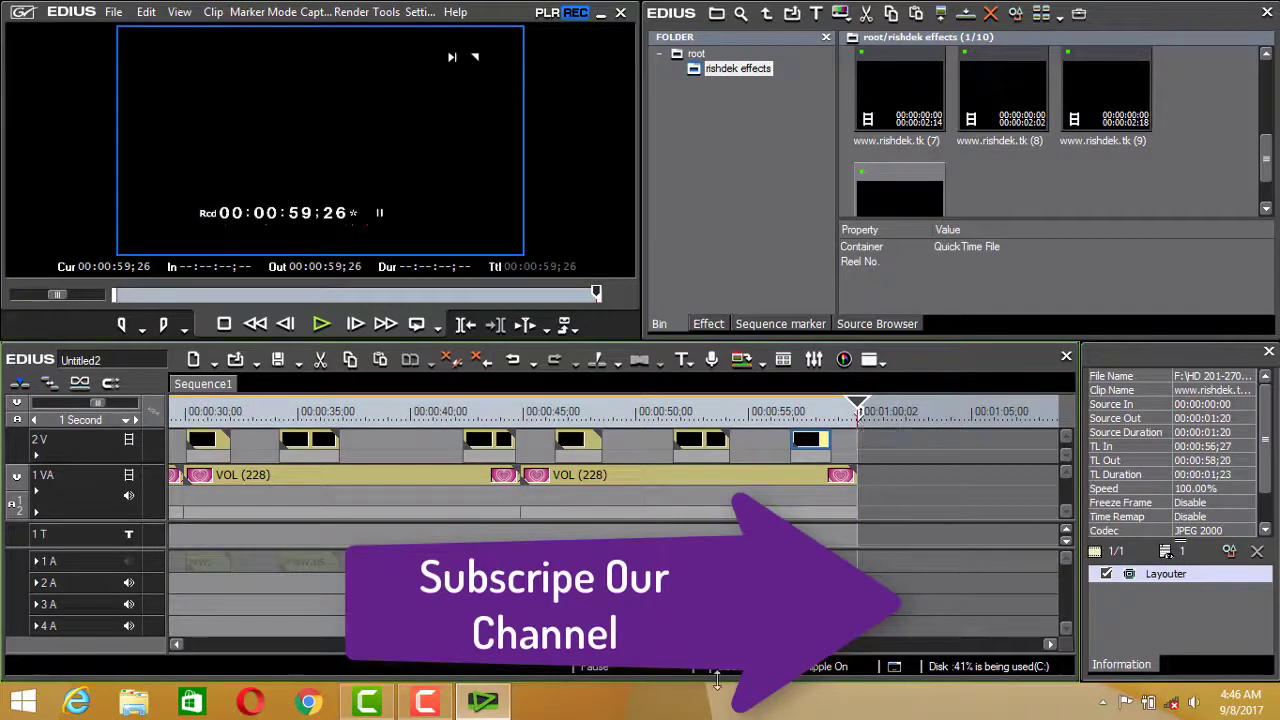
left_click_drag(466, 643, 343, 643)
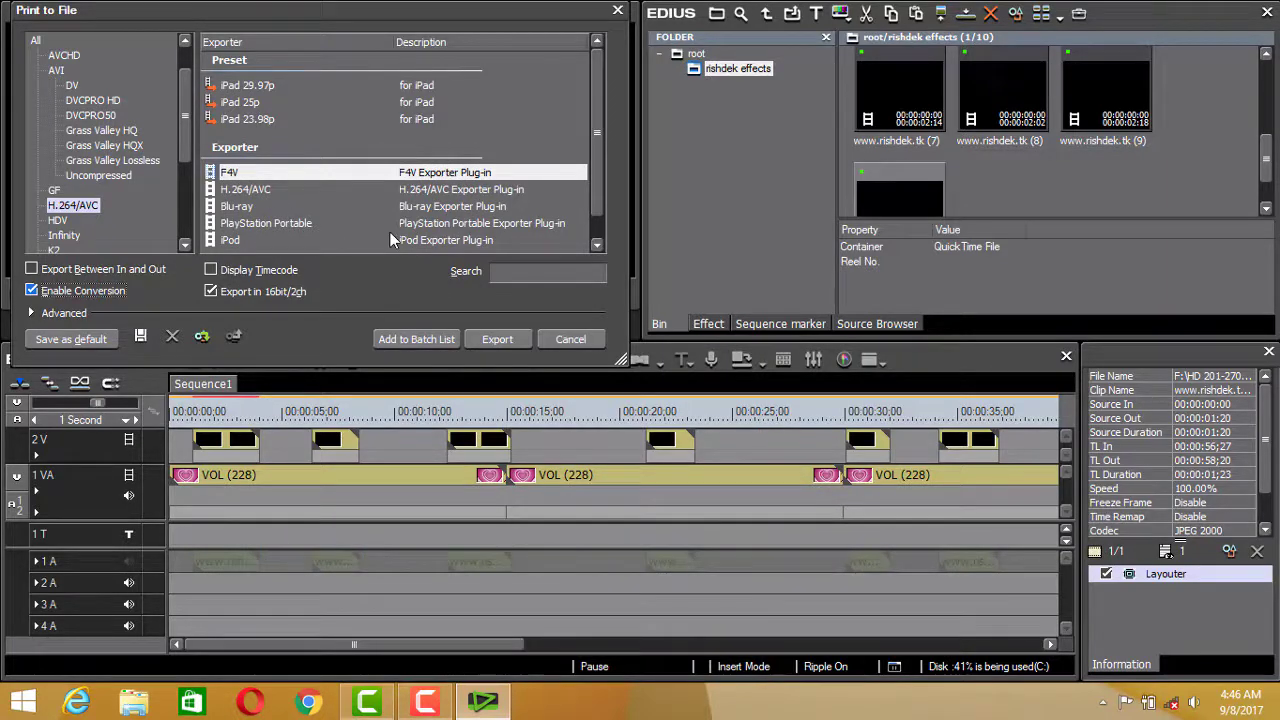
Export the In-to-Out range with H.264/AVC as 'rishdek effects' into Documents
left_click(136, 268)
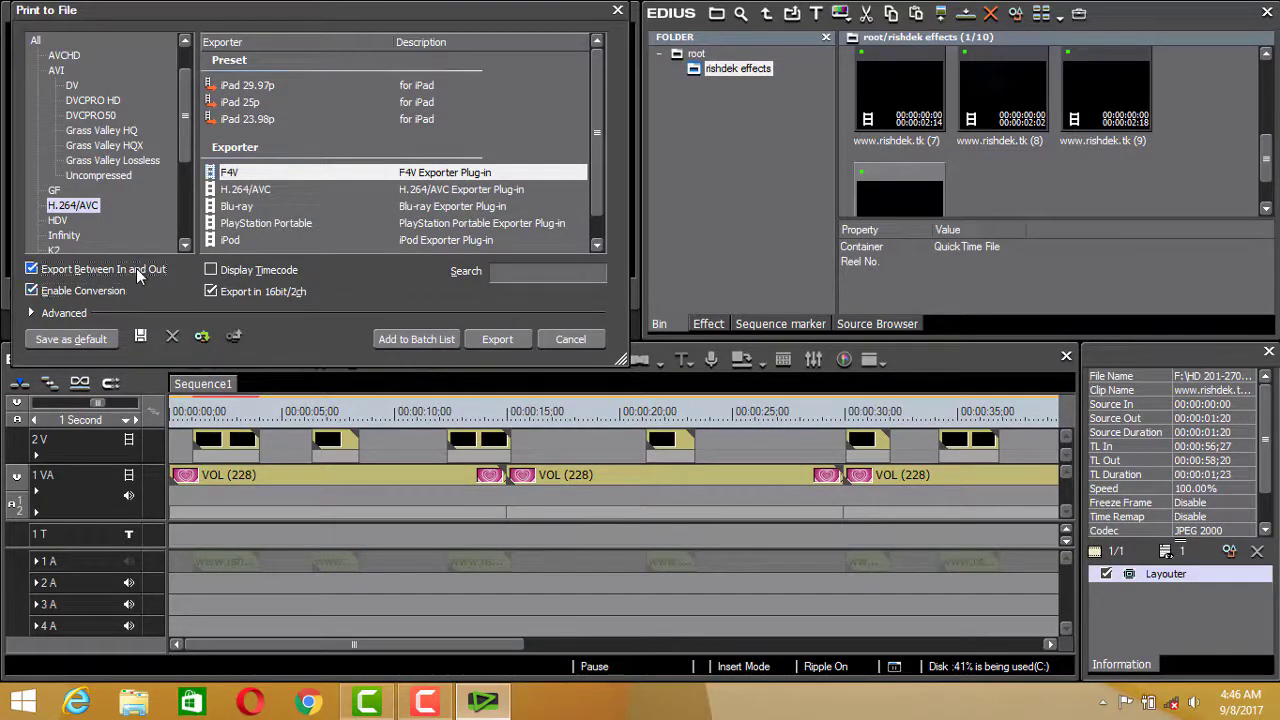
left_click(305, 190)
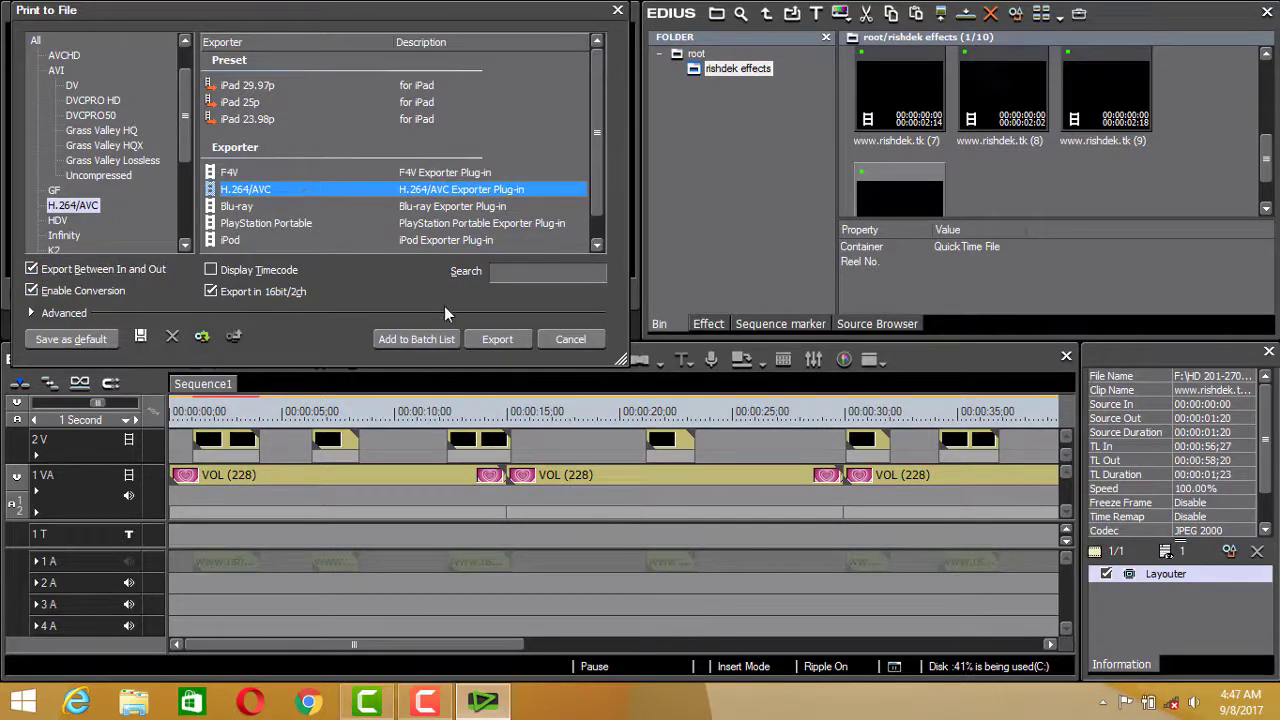
left_click(510, 345)
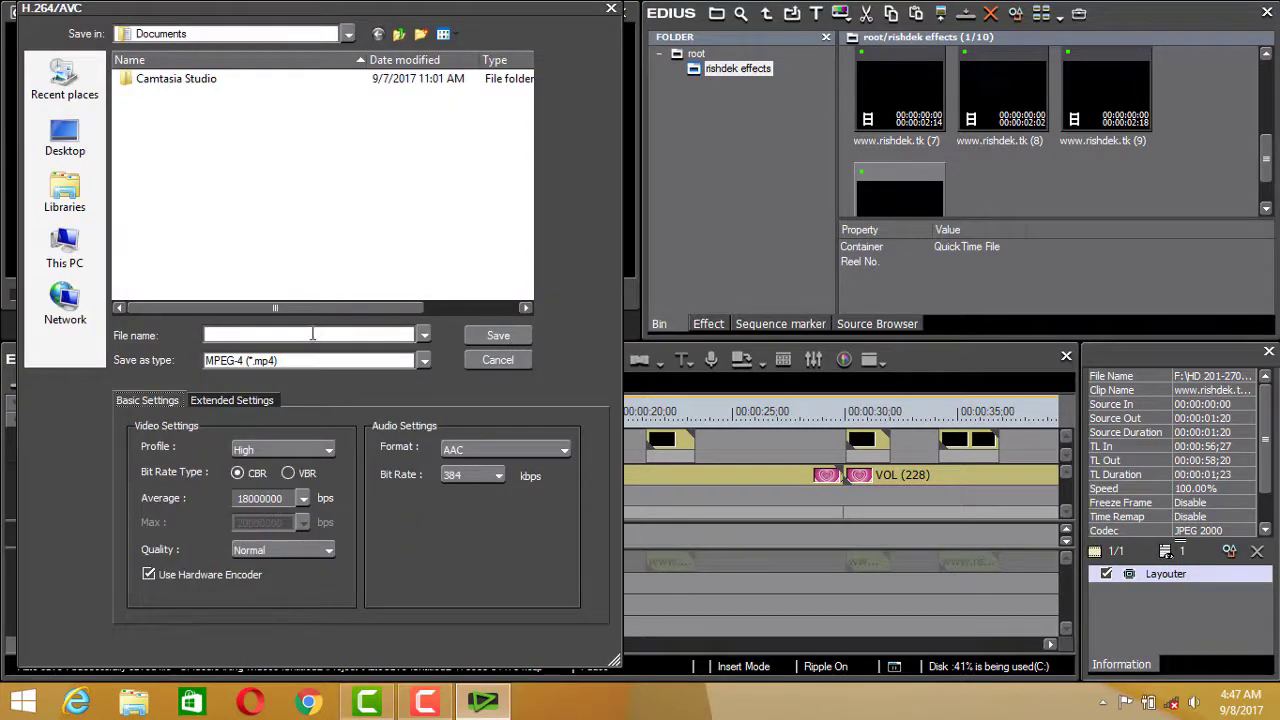
left_click(312, 334)
type("rishdek eff")
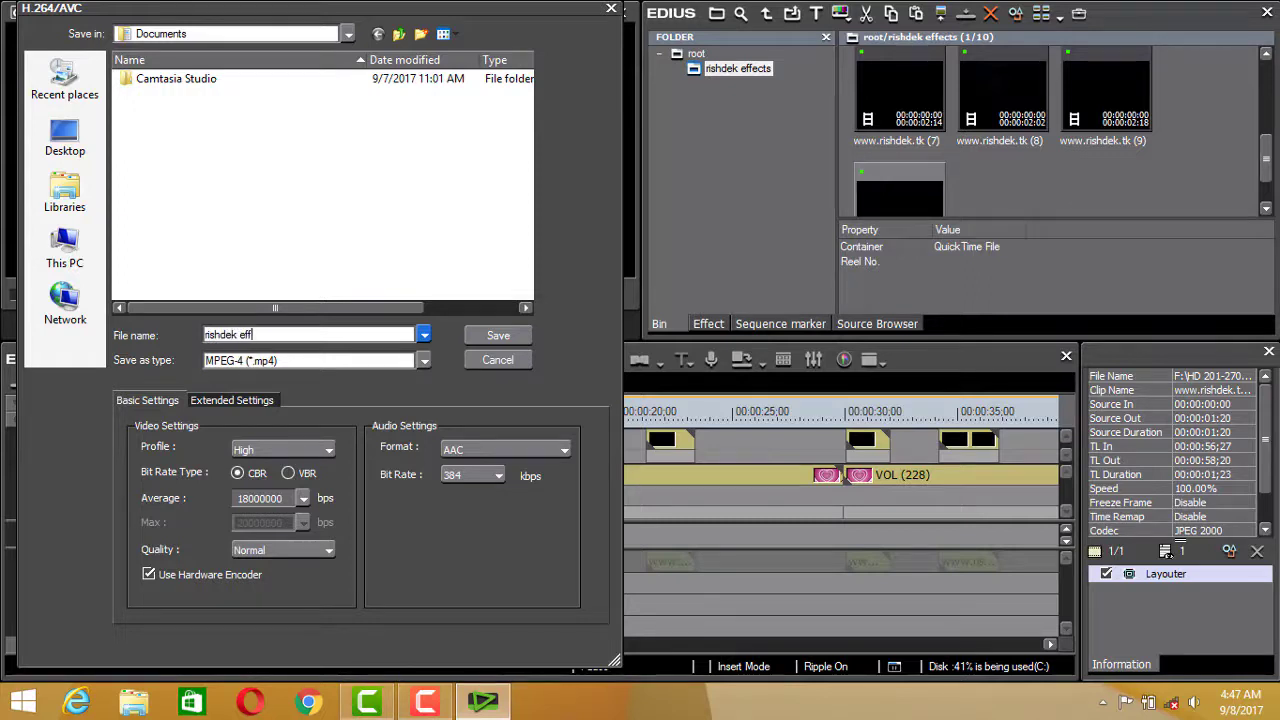
type("ects")
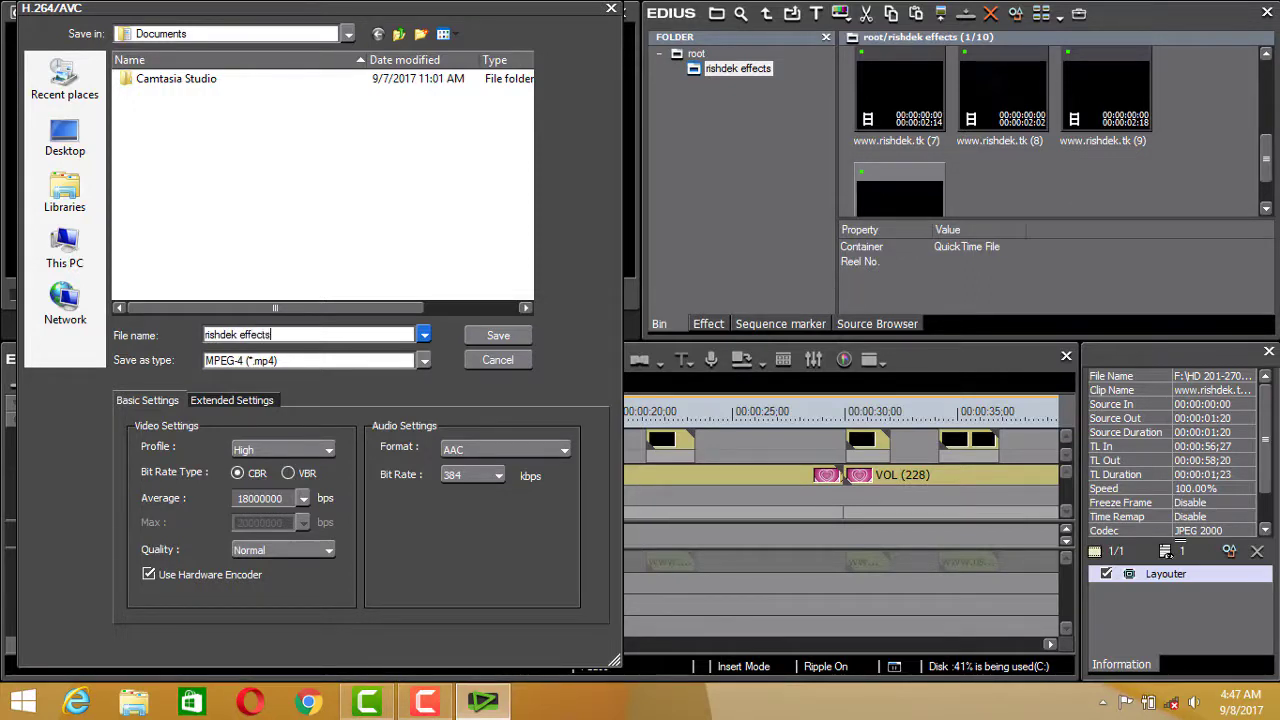
key("Return")
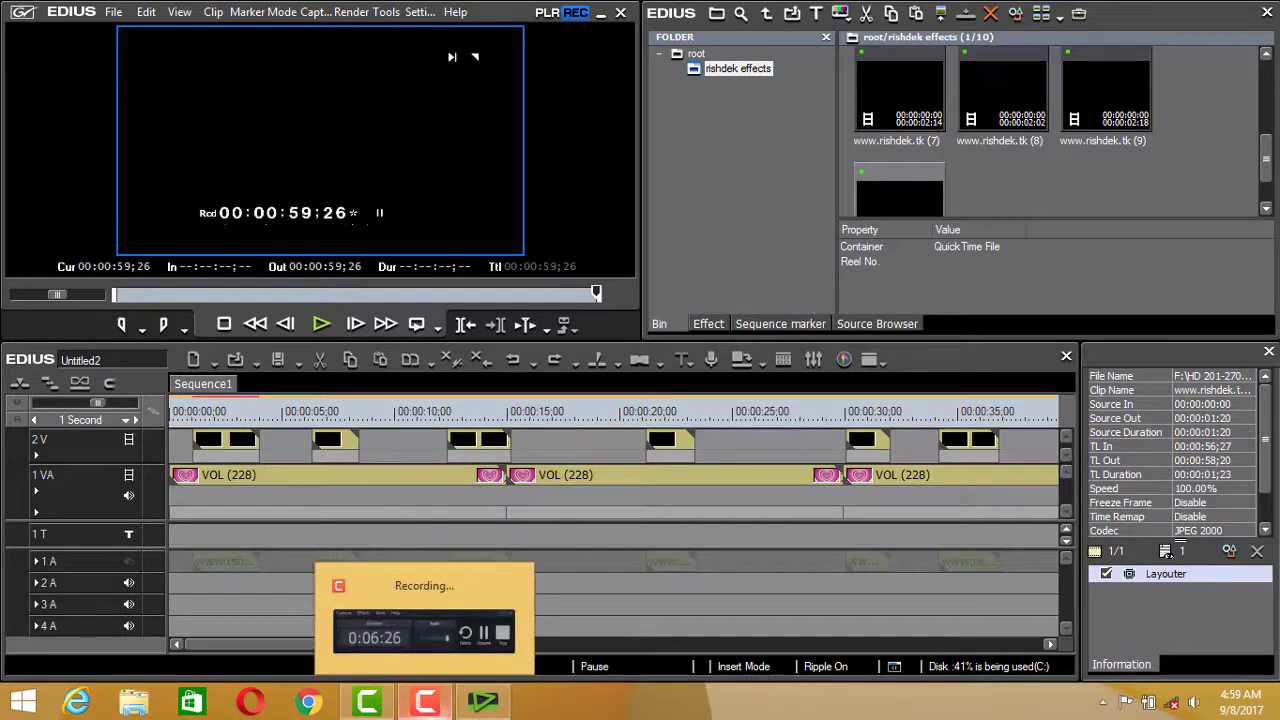
Let the export finish so the rishdek effects MP4 appears as the bin's eleventh clip
left_click(426, 702)
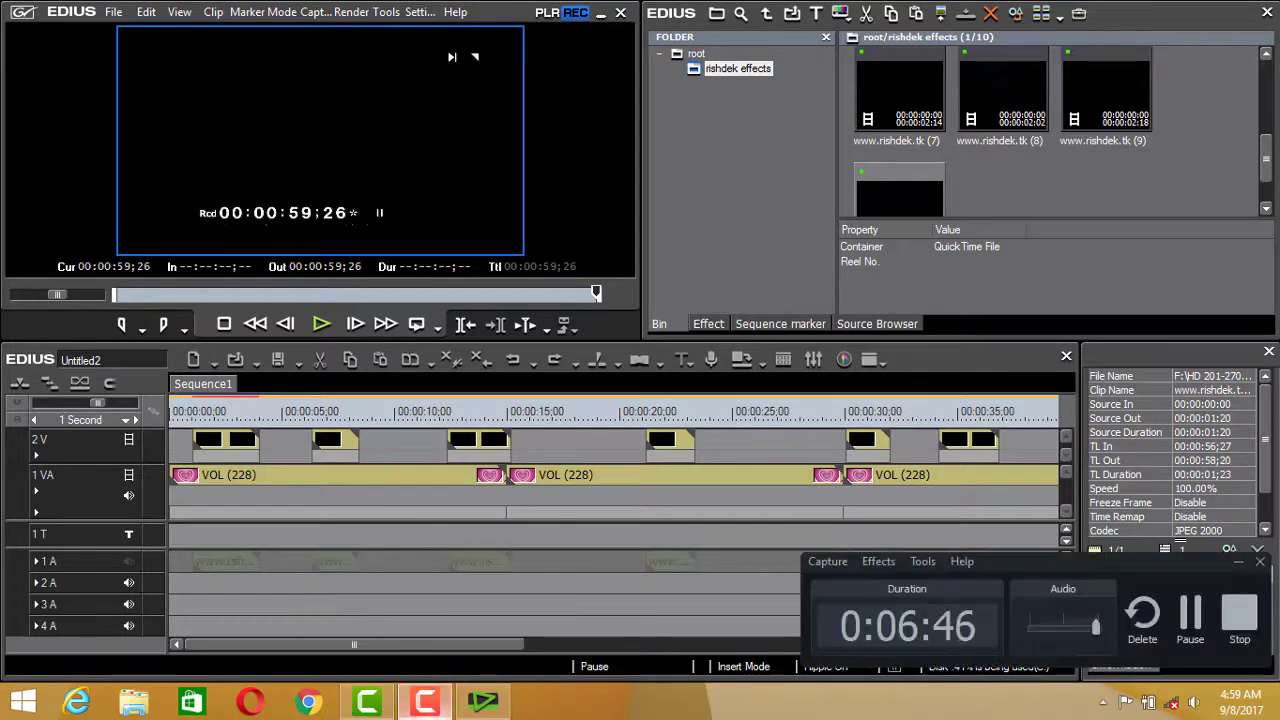
left_click(426, 702)
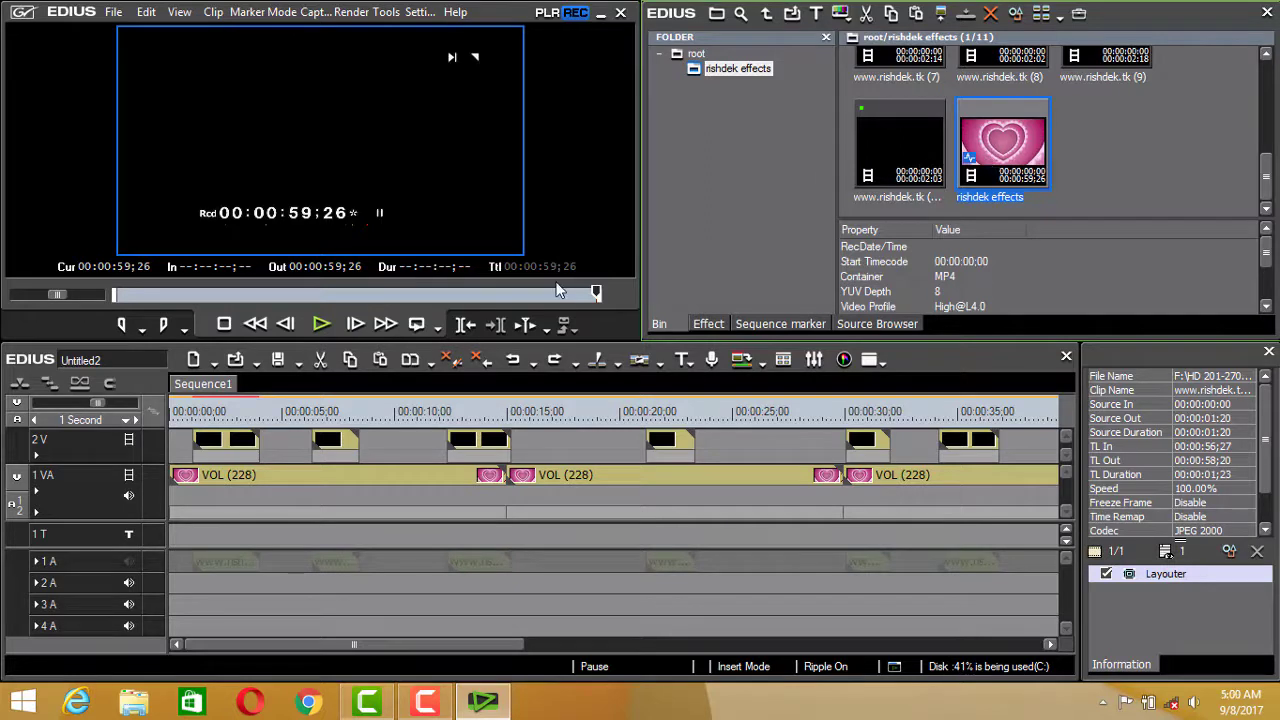
Load the exported rishdek effects clip in the Player and play it through to 00:00:59;25
left_click(321, 328)
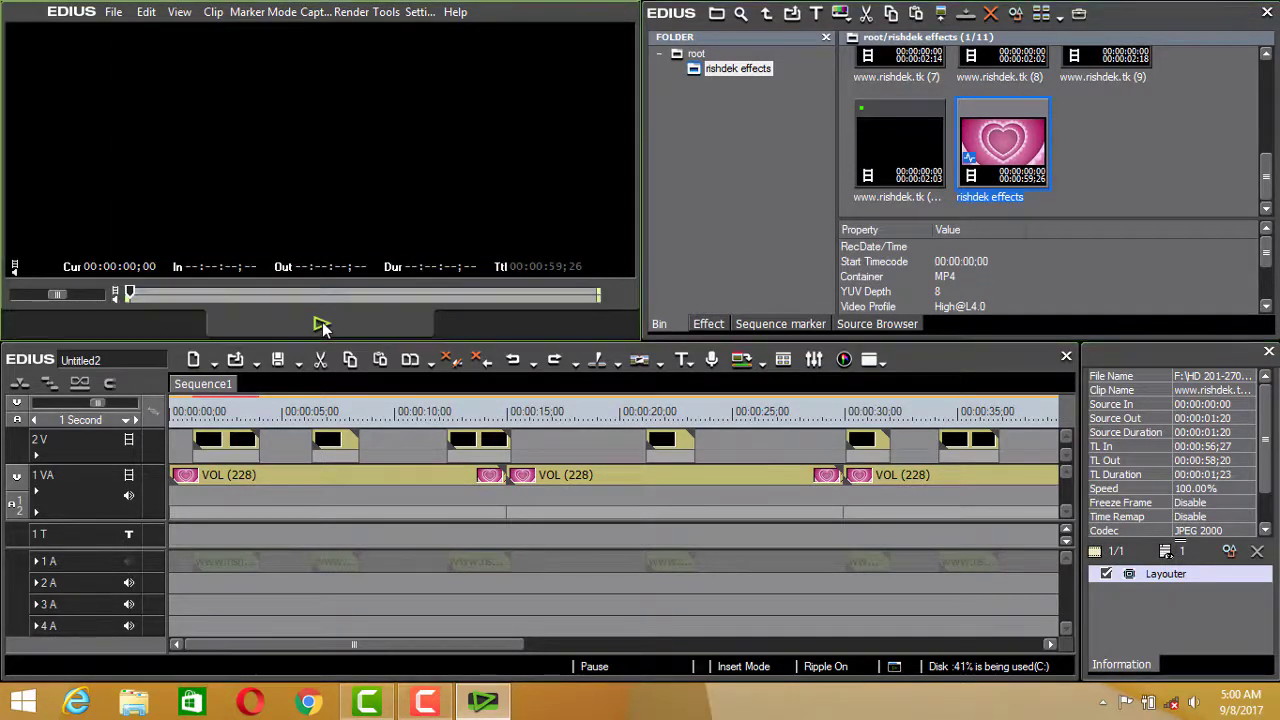
left_click(322, 328)
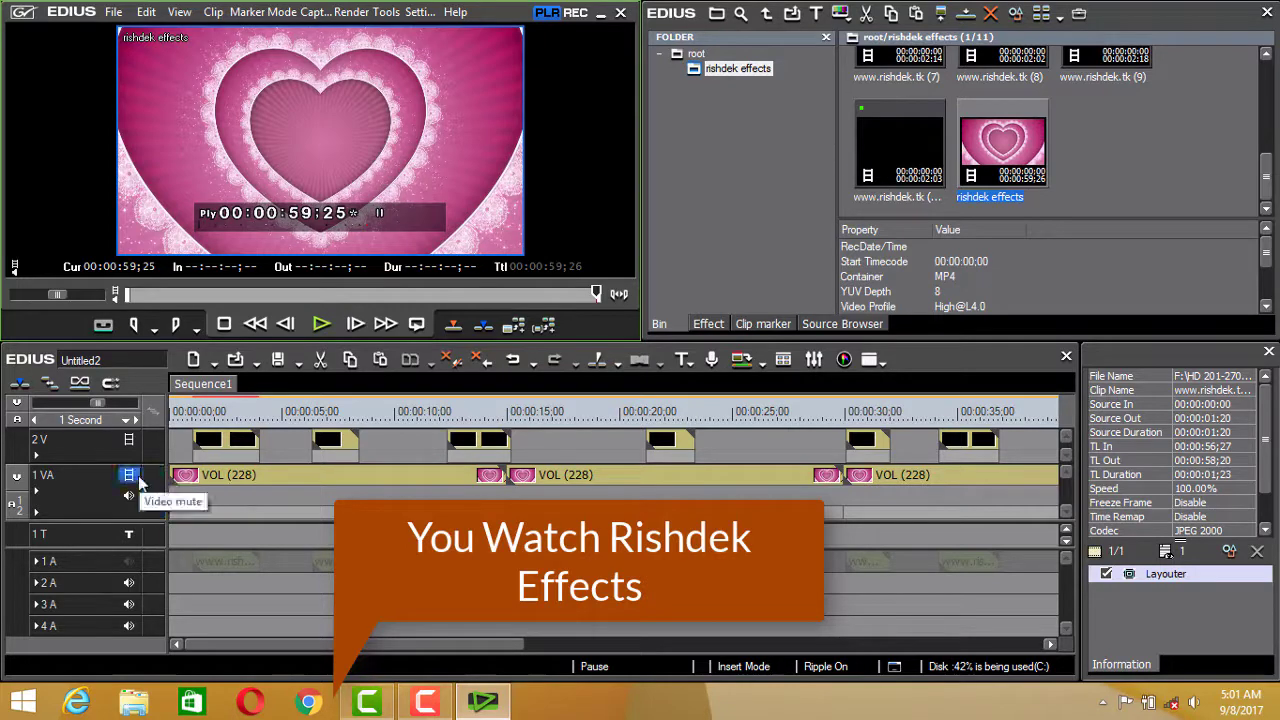
Mute track 2V to preview the first VOL heart background alone, then hide the background track's video
left_click(186, 478)
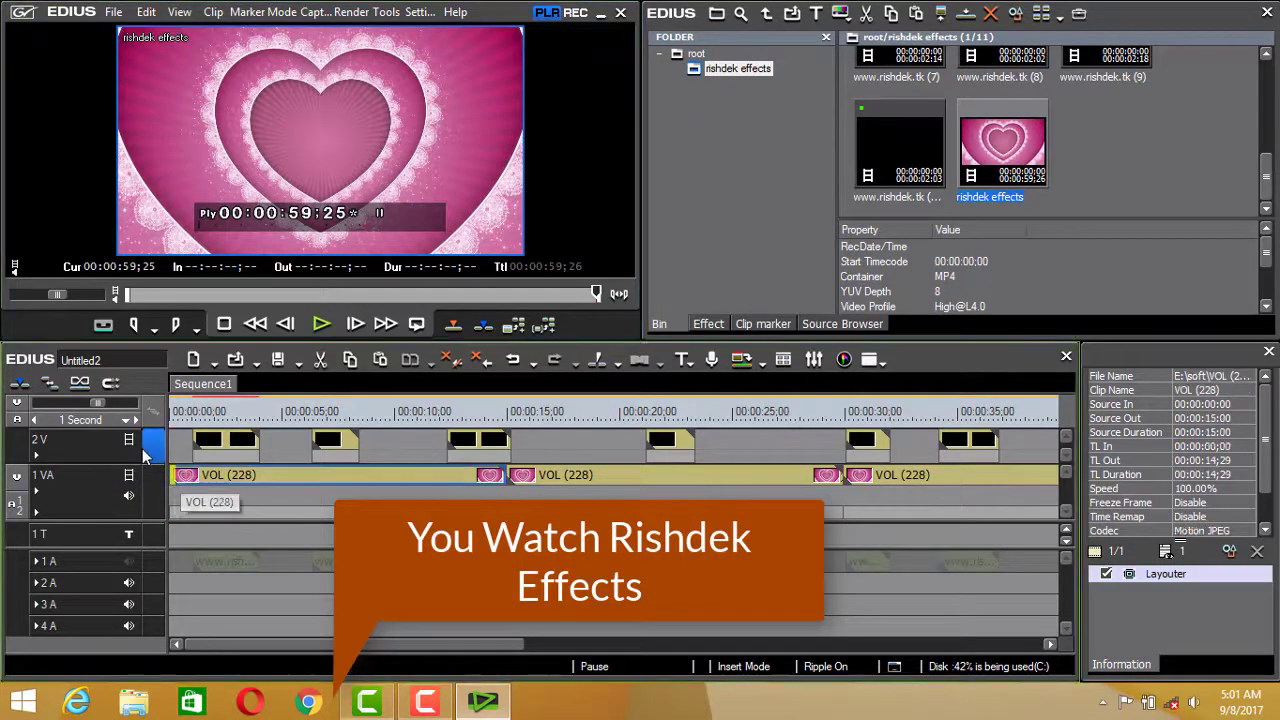
left_click(131, 442)
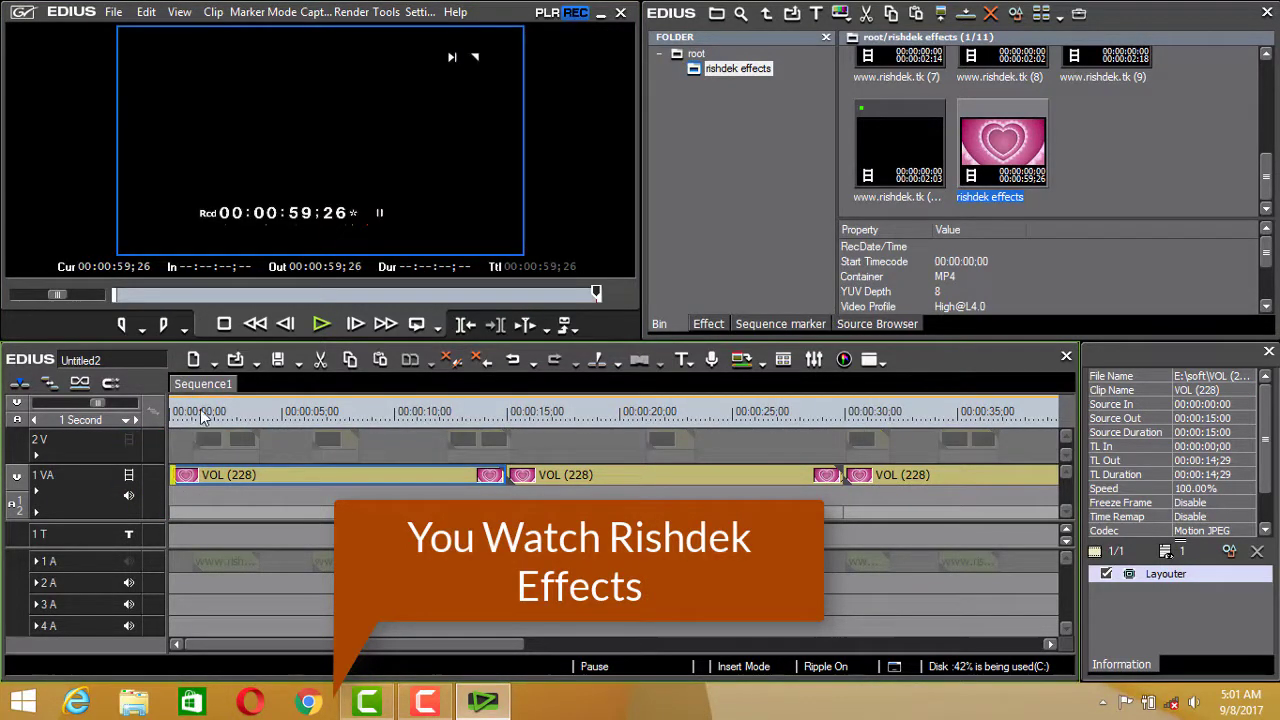
mouse_move(200, 416)
left_mouse_down()
mouse_move(513, 440)
mouse_move(358, 450)
left_mouse_up()
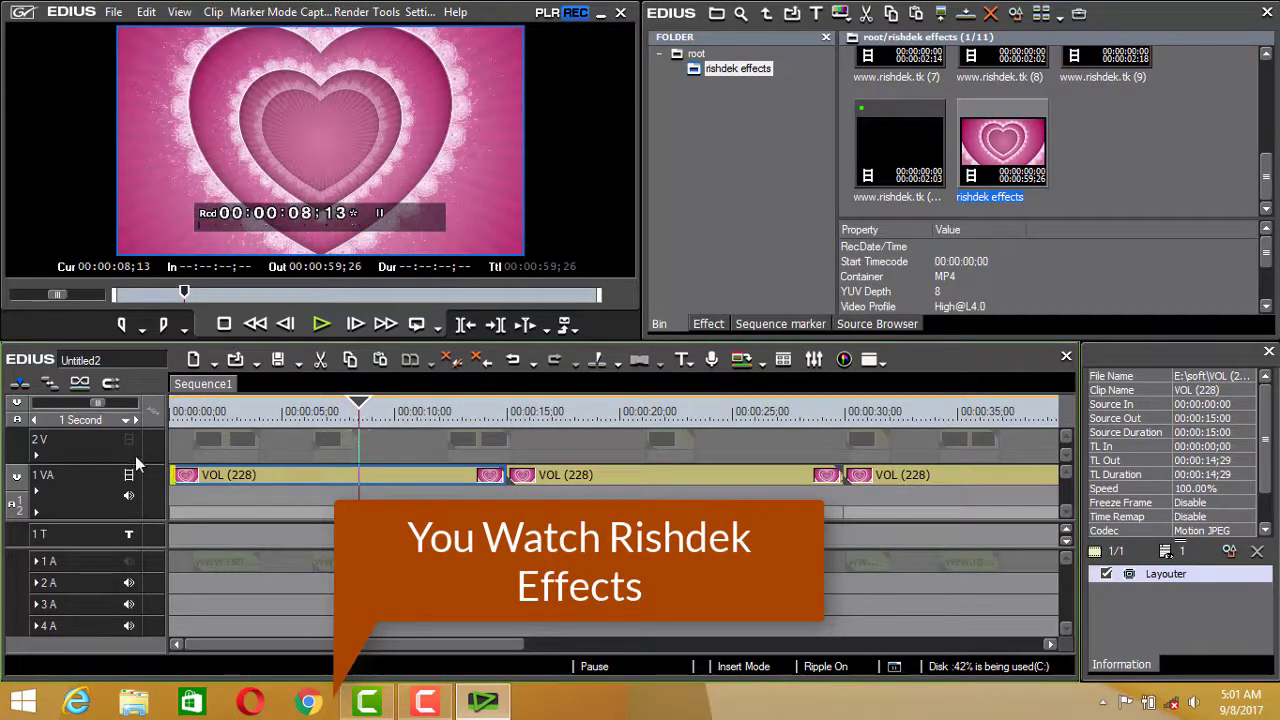
left_click(128, 474)
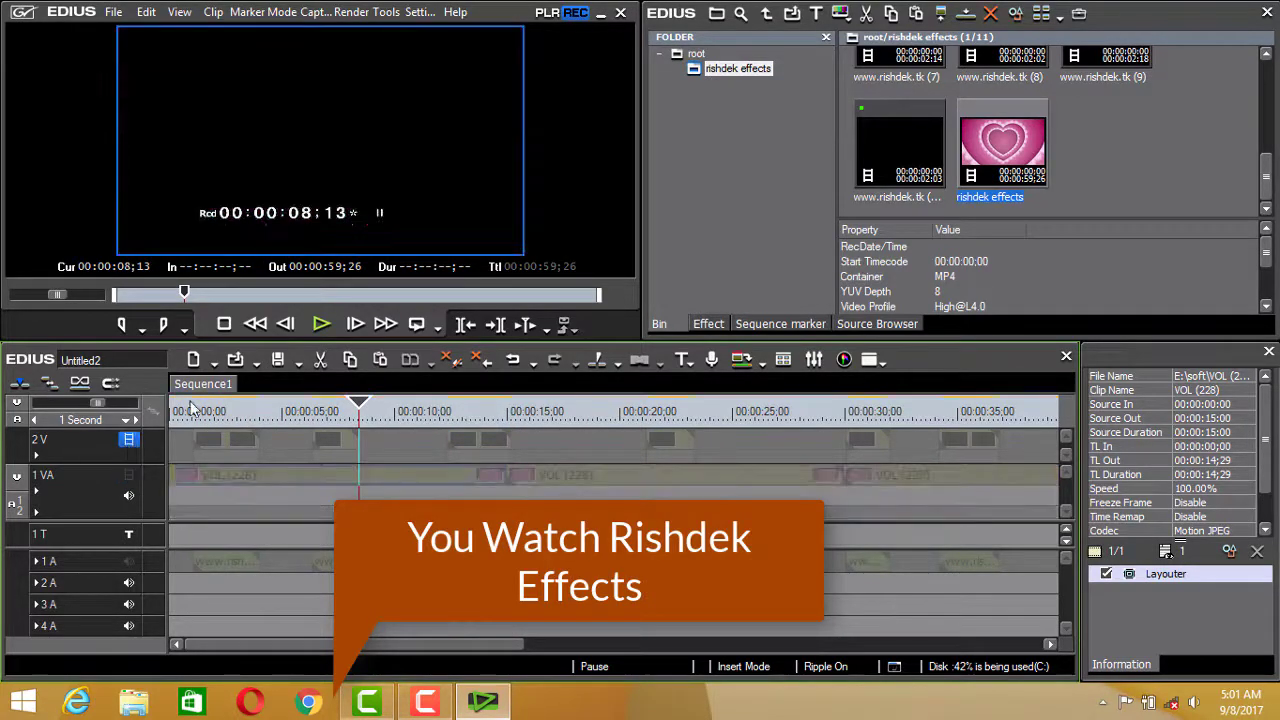
Mark in/out on the first heart clip (00:00:00;00–00:00:14;29) and preview with both video tracks shown
left_click_drag(193, 410, 343, 413)
key("z")
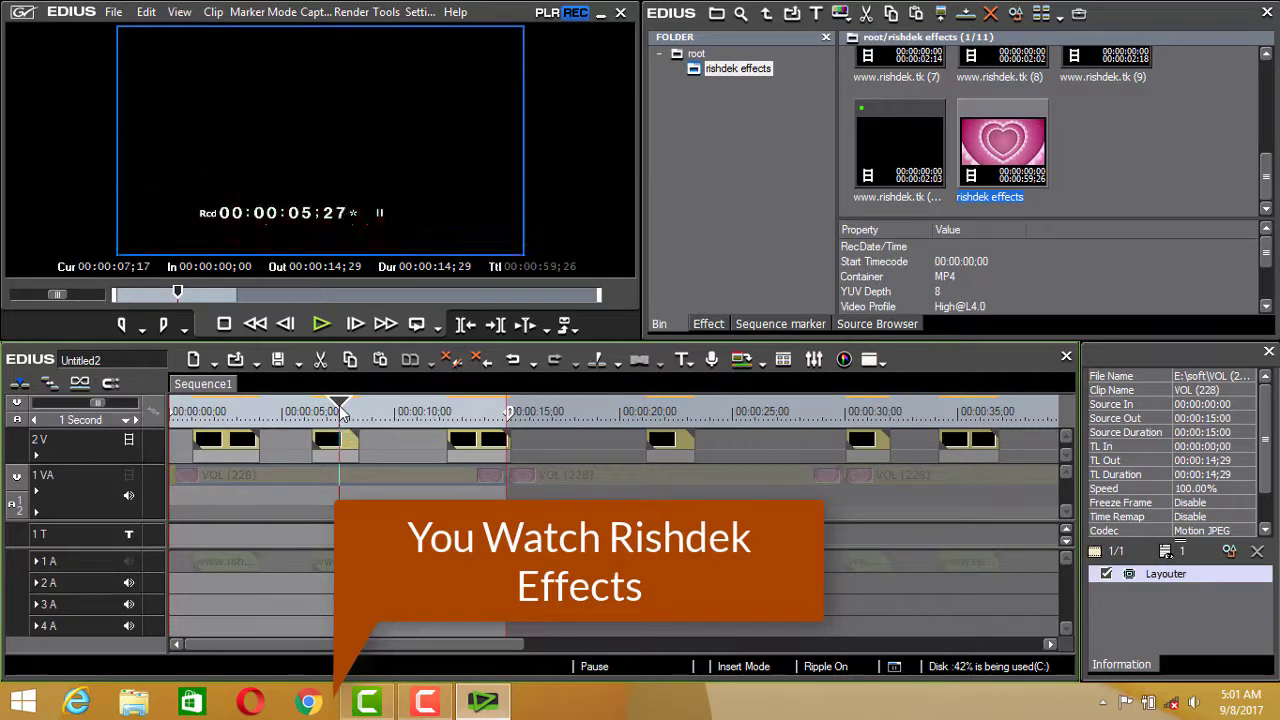
left_click_drag(343, 413, 230, 412)
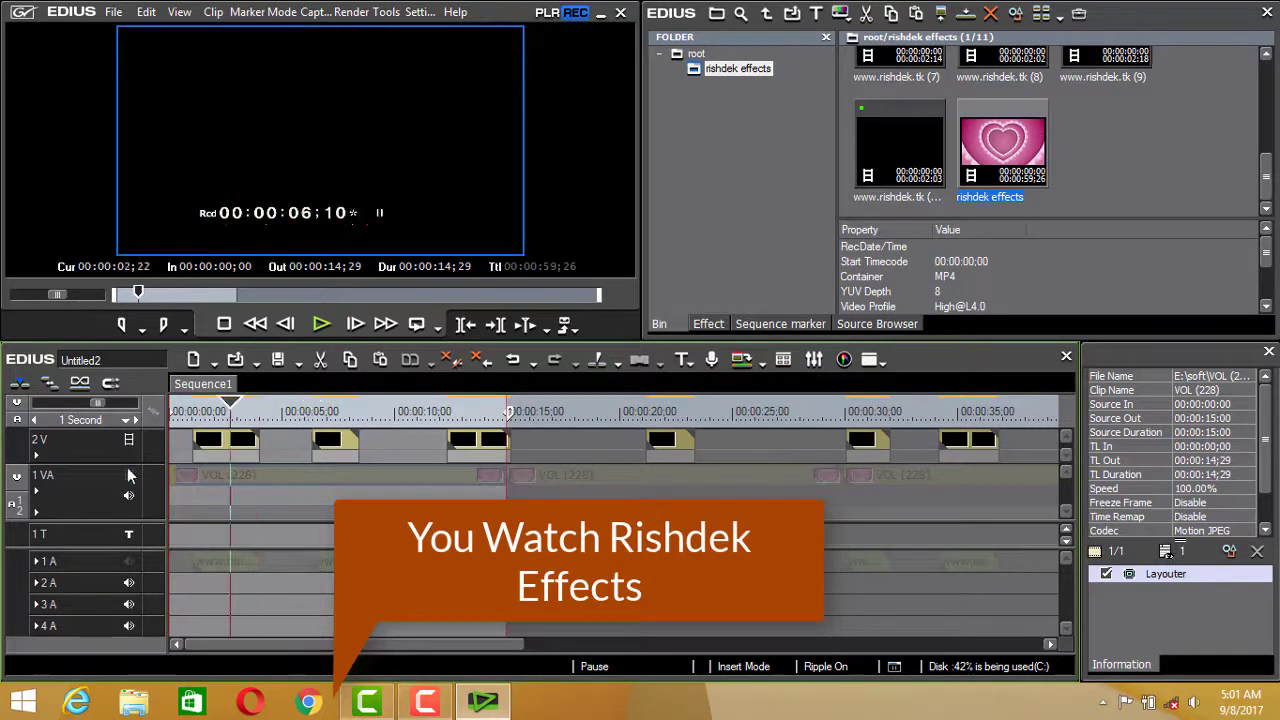
left_click(128, 476)
left_click(252, 412)
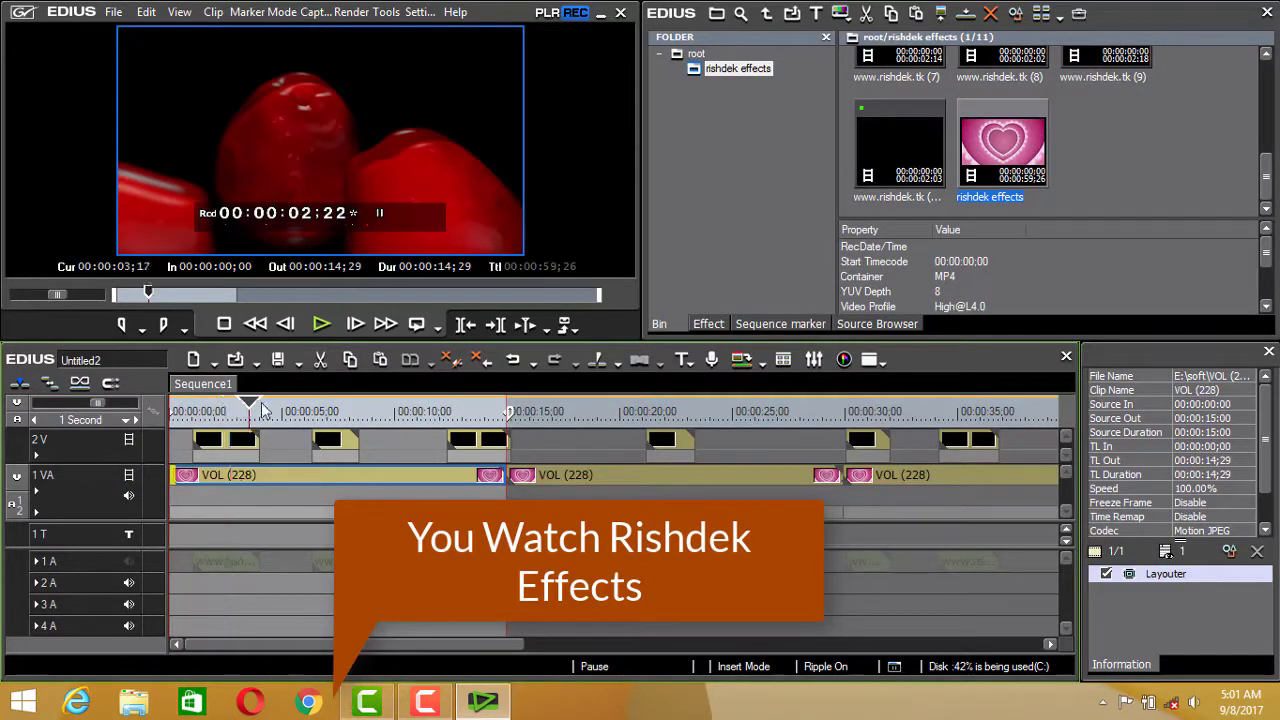
left_click_drag(262, 410, 290, 413)
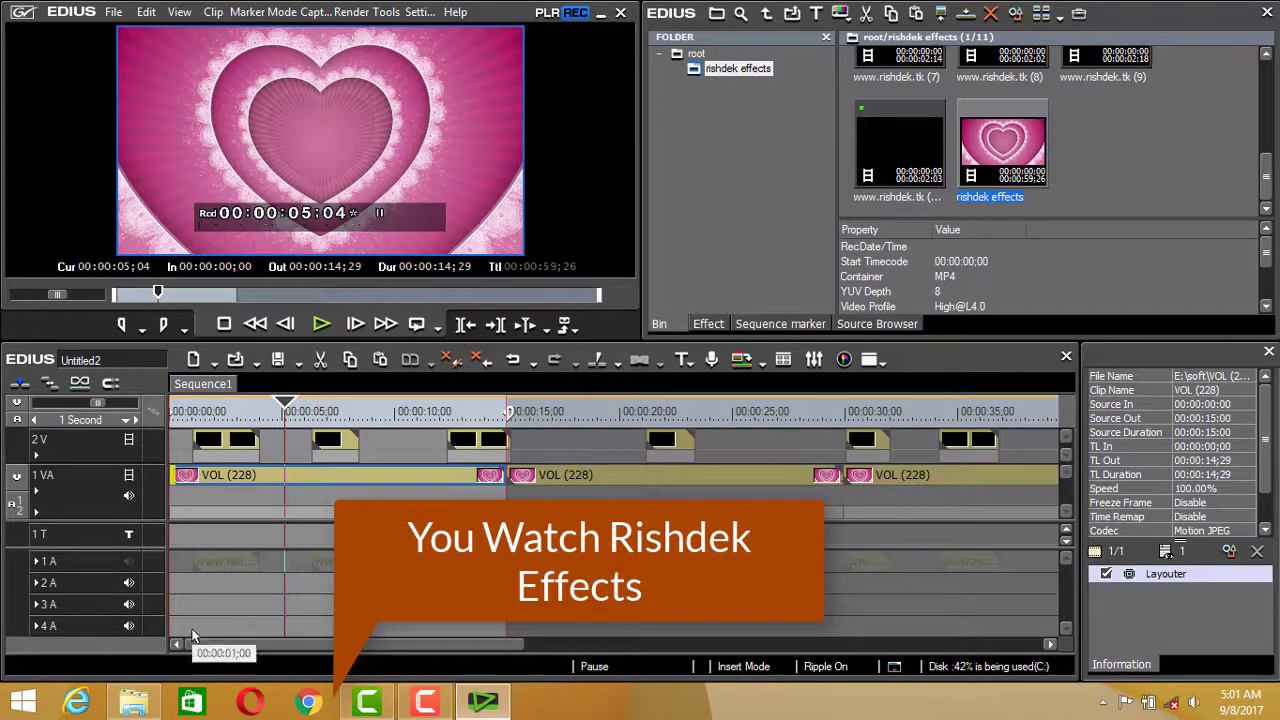
Minimize EDIUS 7 to reveal File Explorer's This PC view
left_click(603, 16)
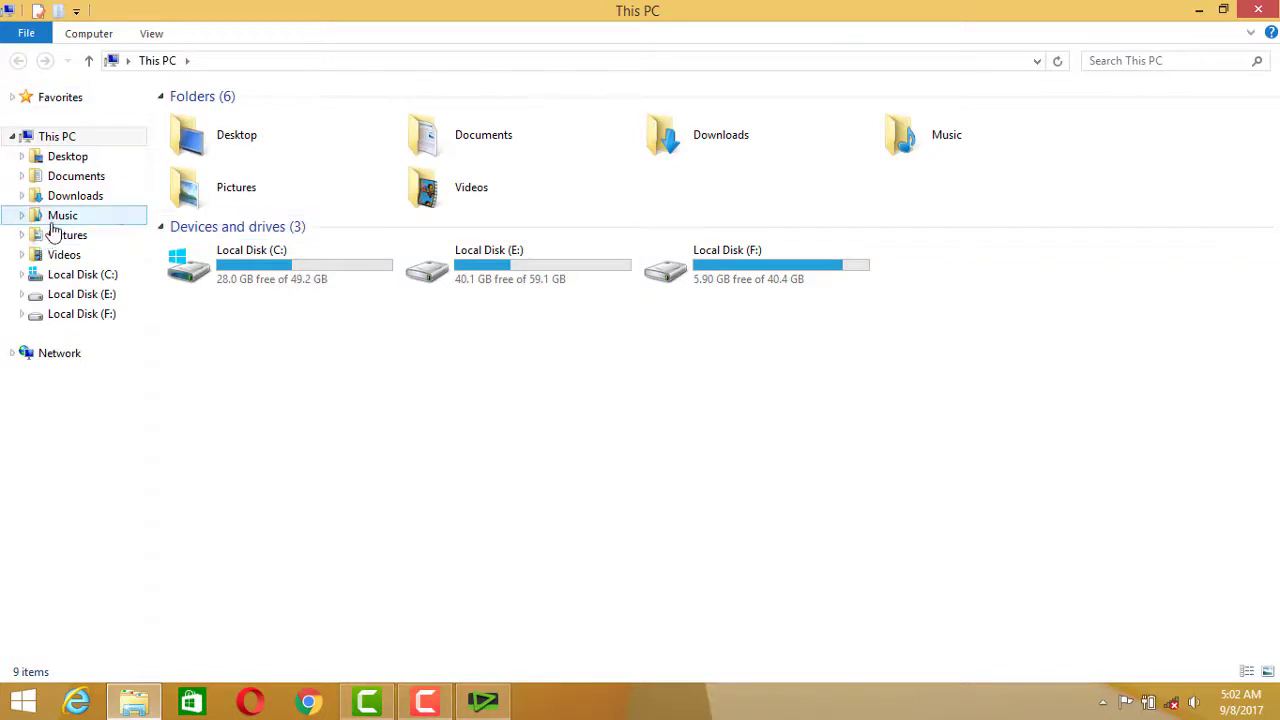
Browse the Videos, rishdek and Pictures folders, then go to Documents
left_click(64, 254)
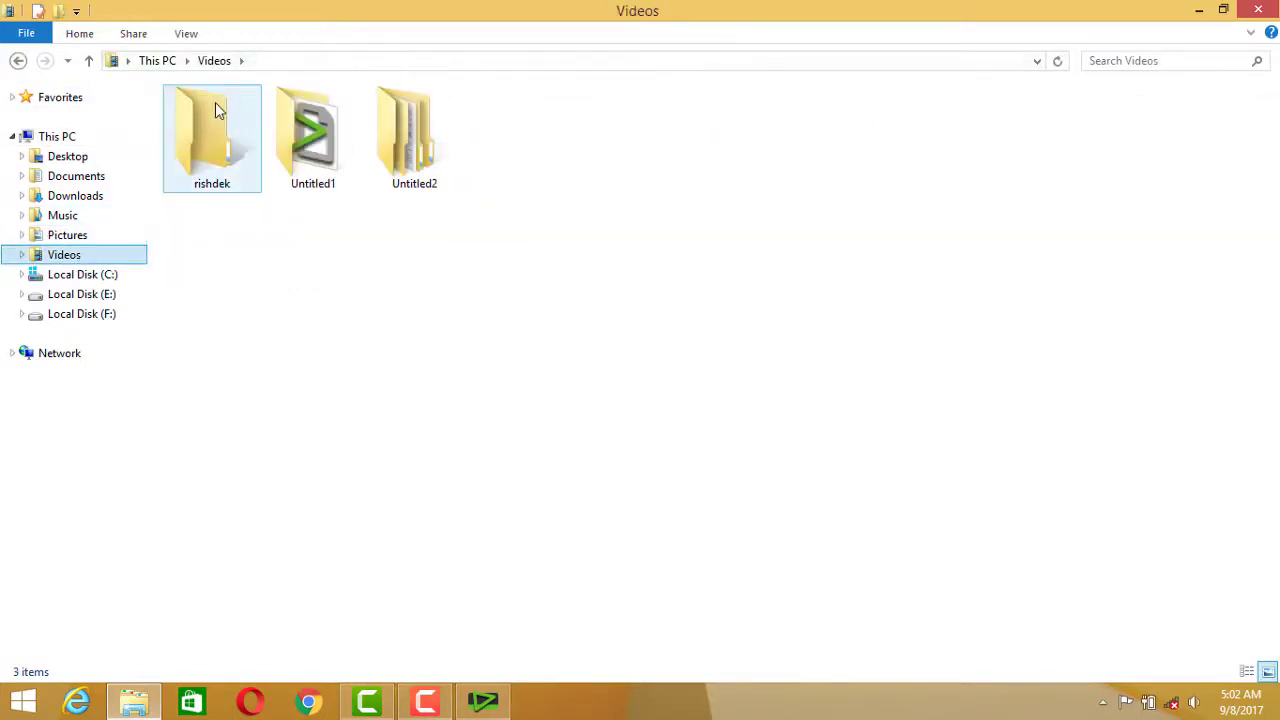
double_click(215, 110)
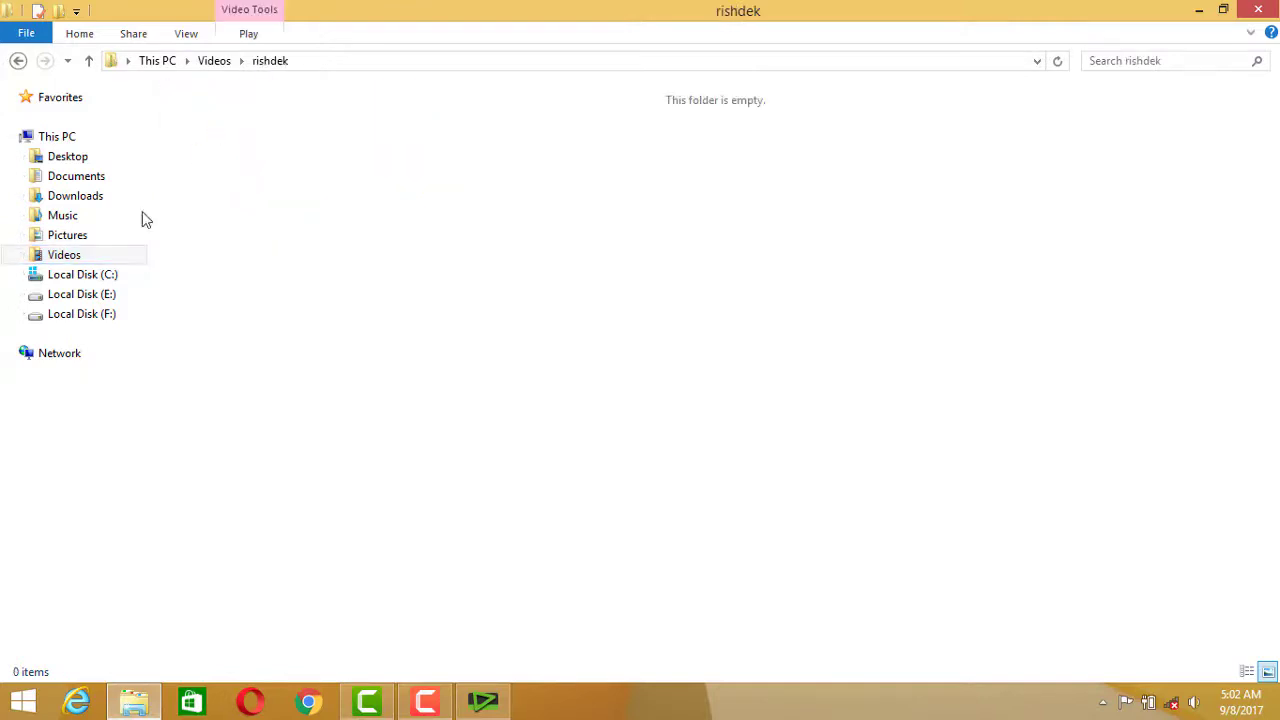
left_click(97, 237)
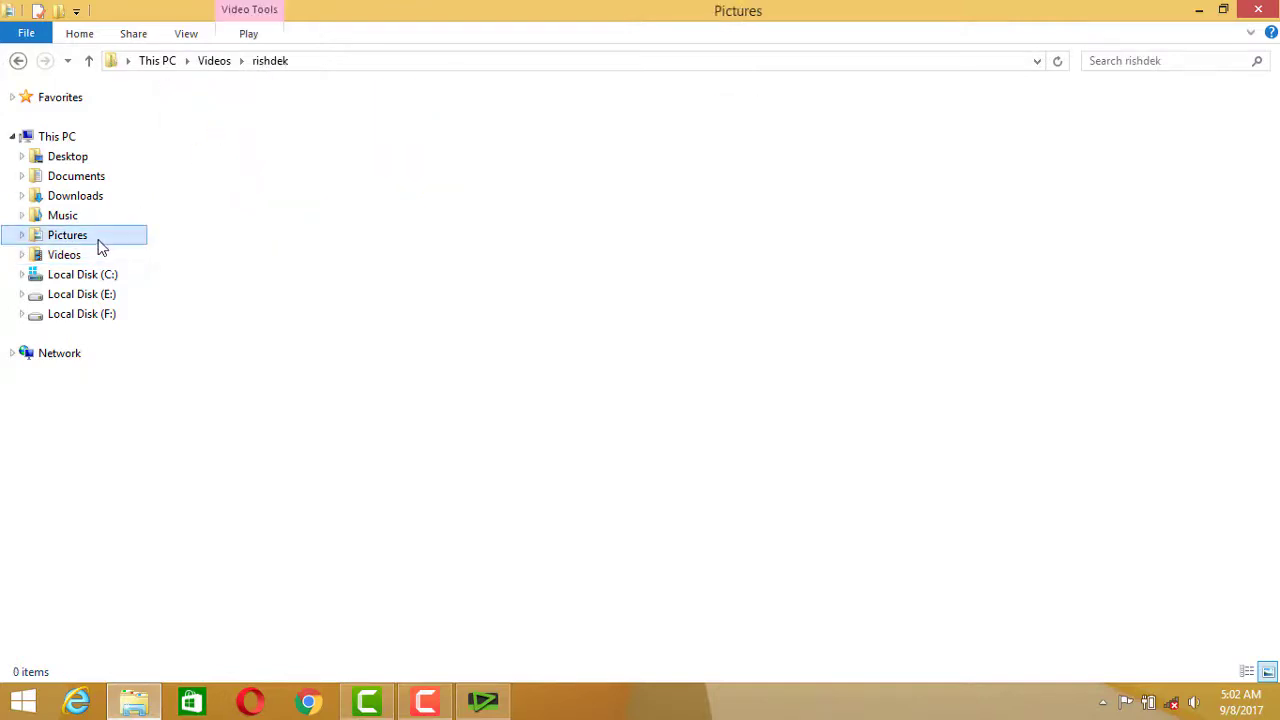
left_click(99, 184)
Open the rishdek effects video in Documents with VLC media player
left_click(265, 138)
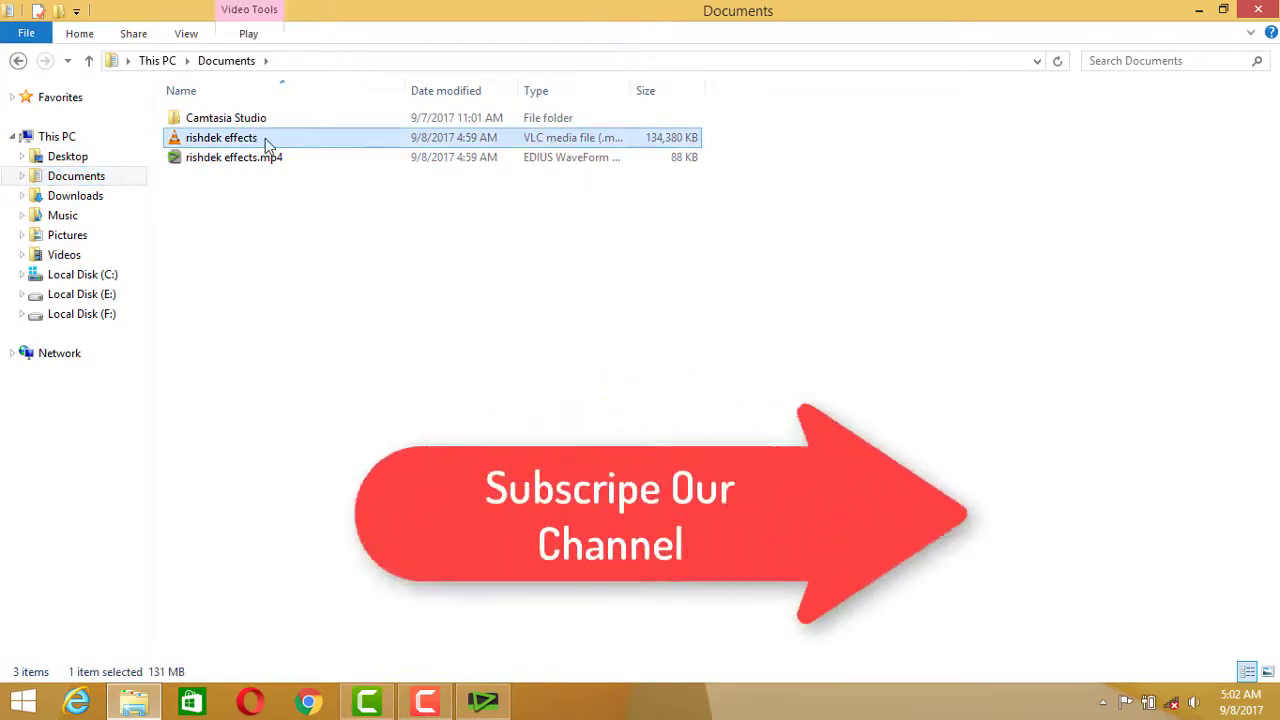
right_click(265, 138)
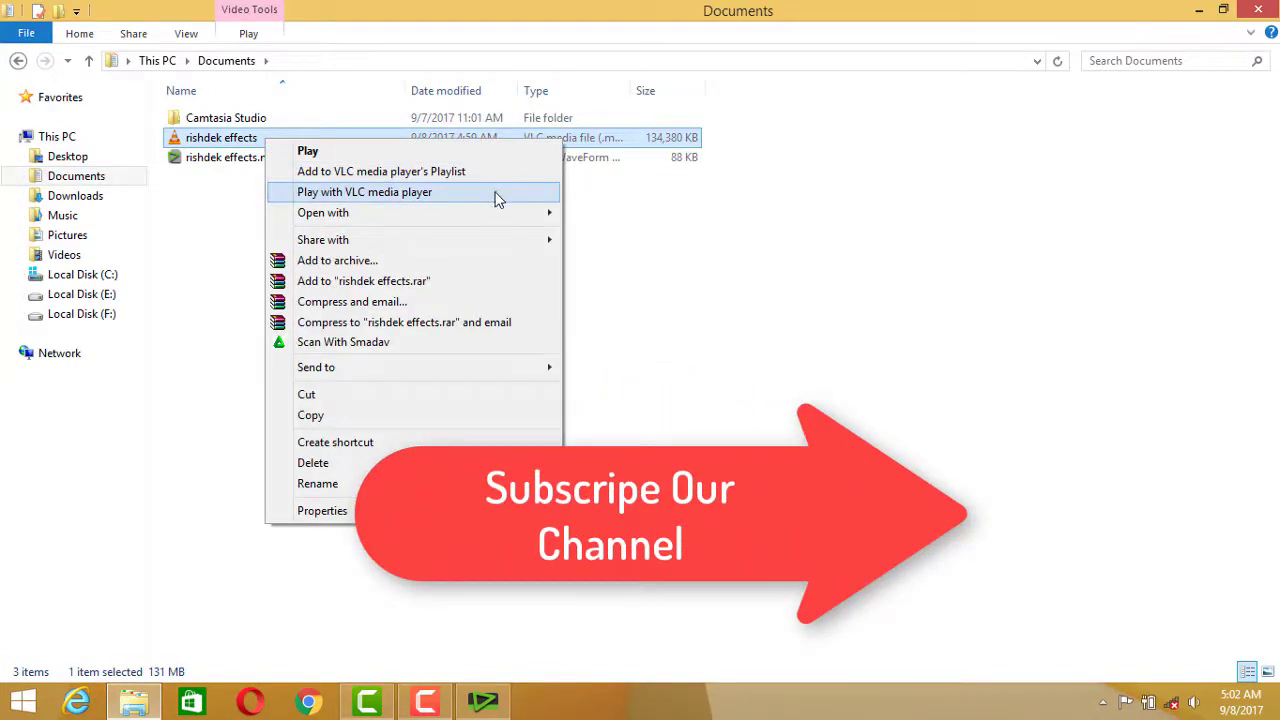
mouse_move(505, 215)
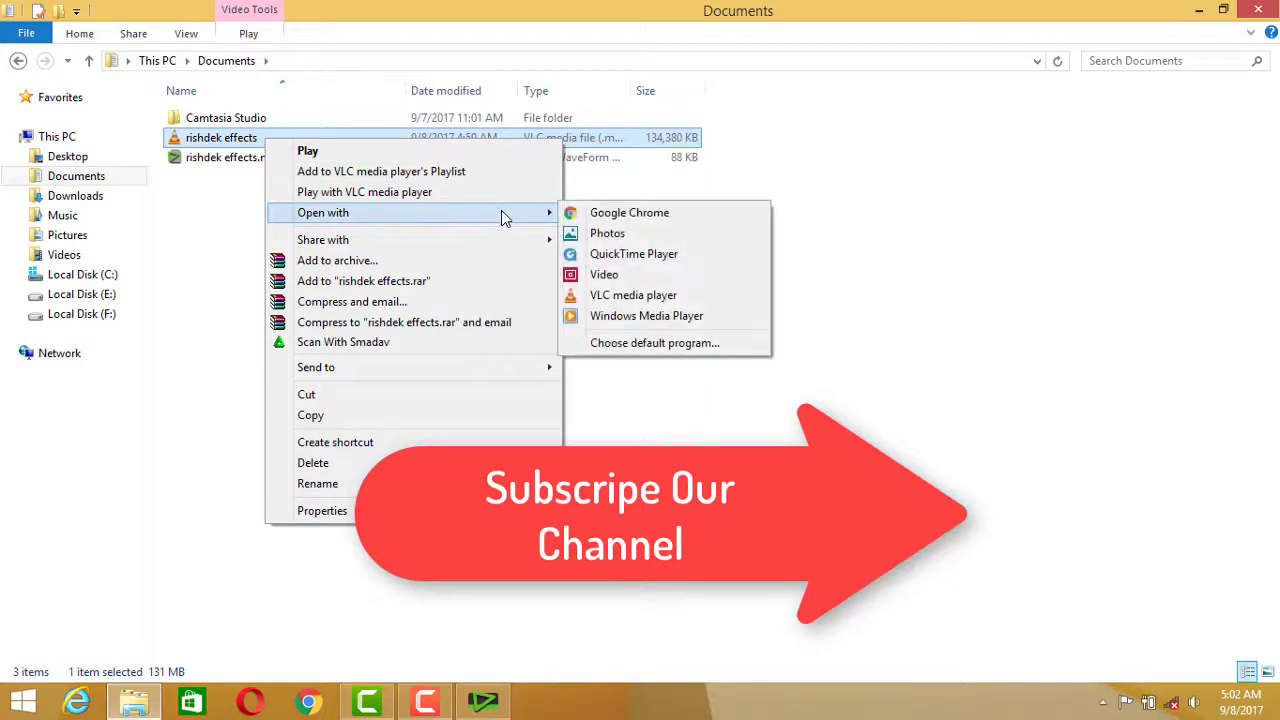